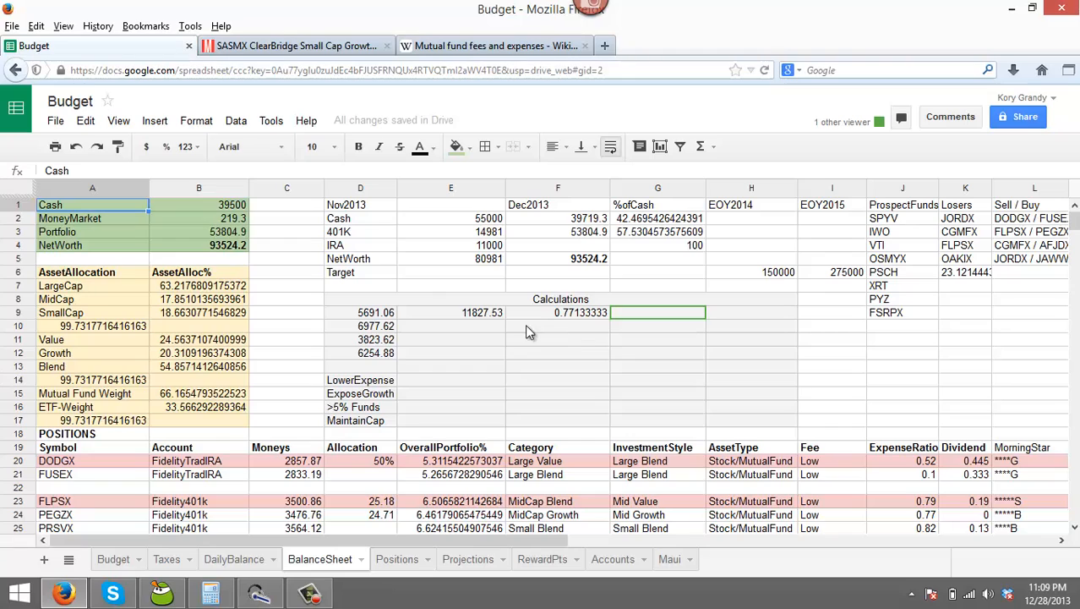
Review the strategy notes in column D, from LowerExpense through ExposeGrowth to >5% Funds.
click(387, 384)
click(388, 394)
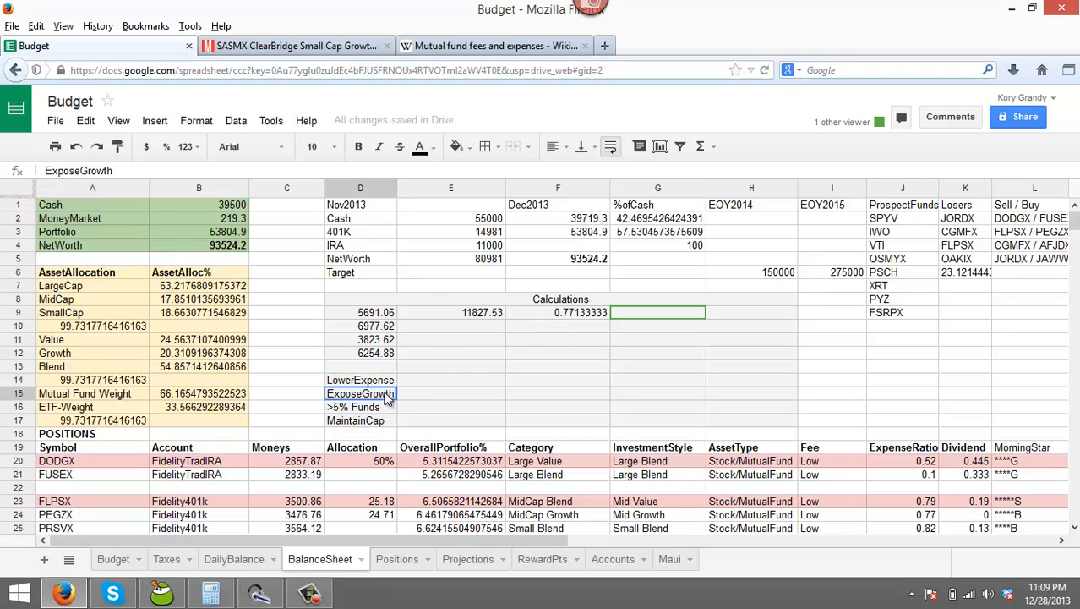
click(380, 407)
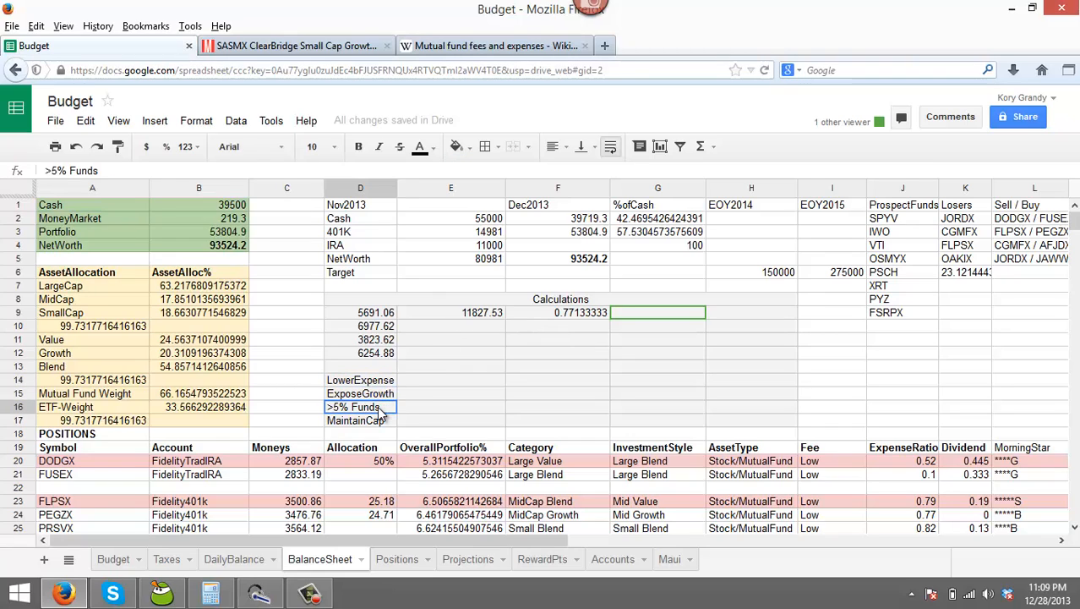
Examine the OverallPortfolio% values of AFJDX, CGMFX, JAWWX and XRT in the positions table against the >5% Funds goal.
scroll(558, 368, down, 2)
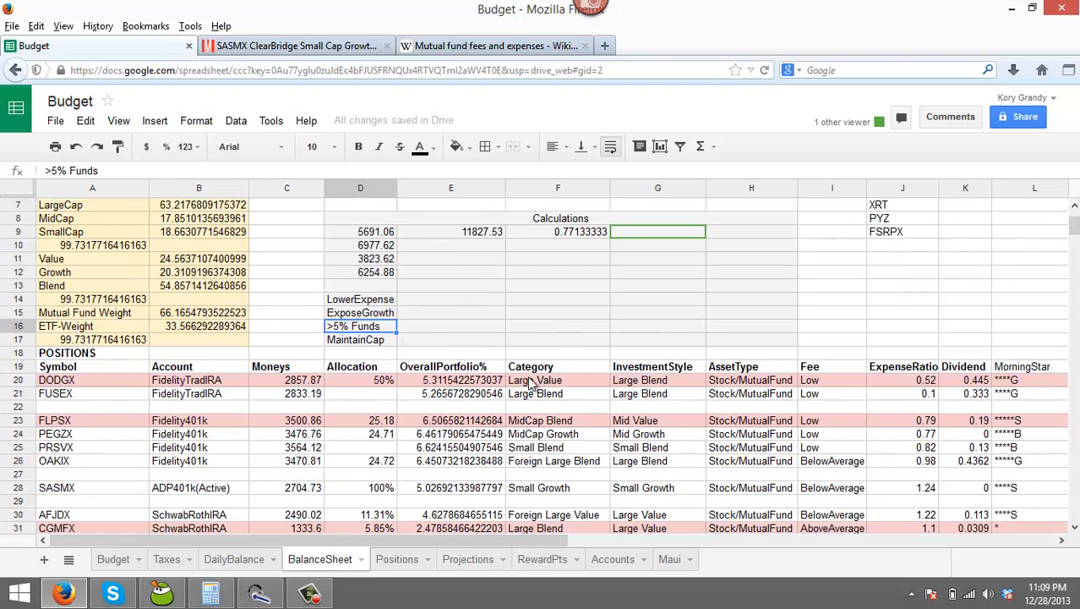
scroll(499, 387, down, 1)
scroll(499, 387, down, 1)
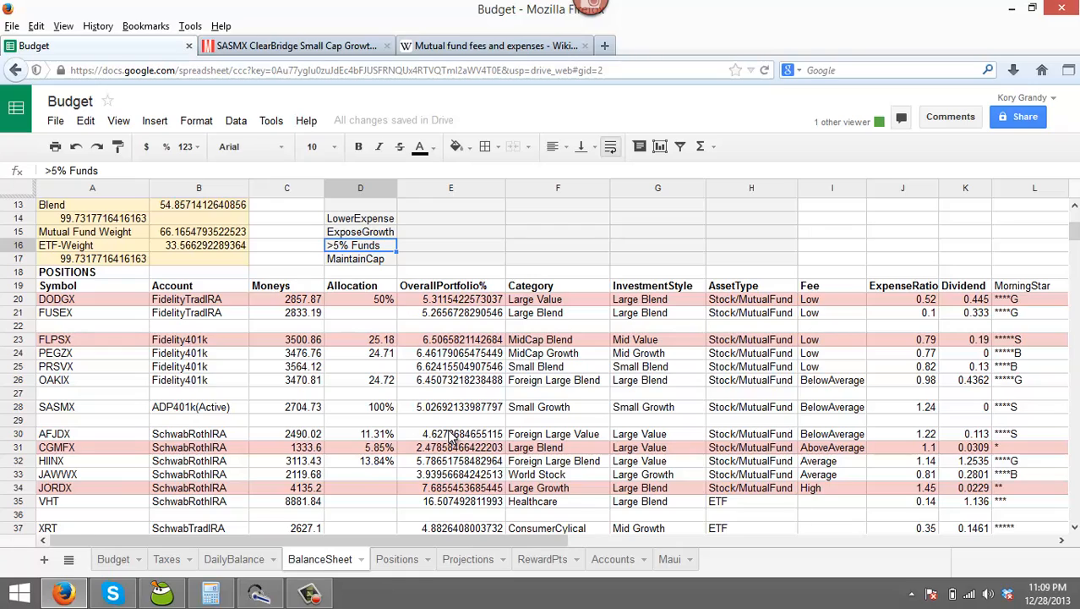
click(452, 436)
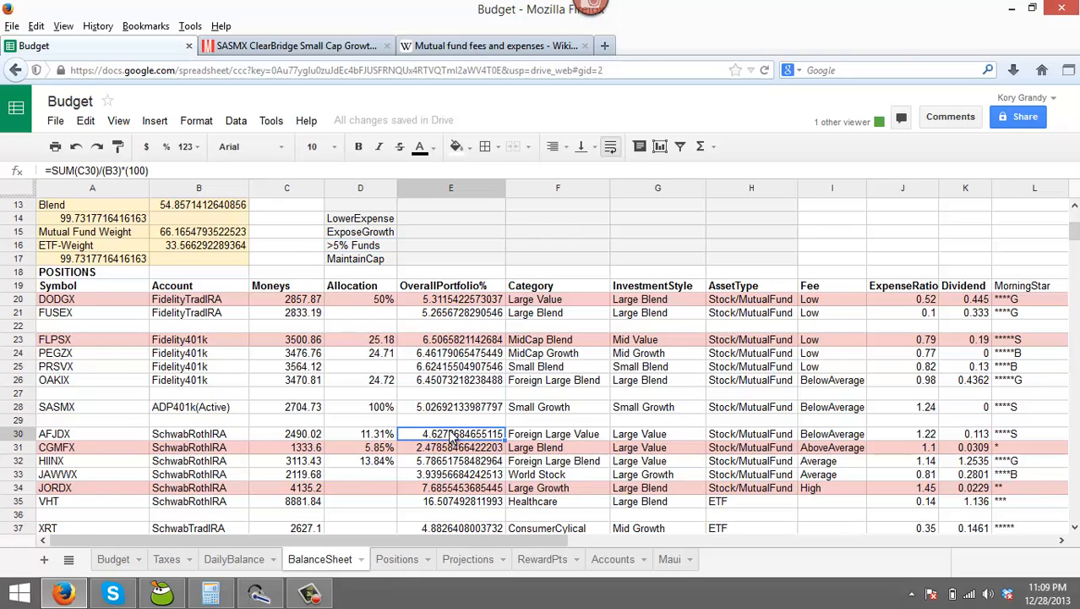
click(455, 448)
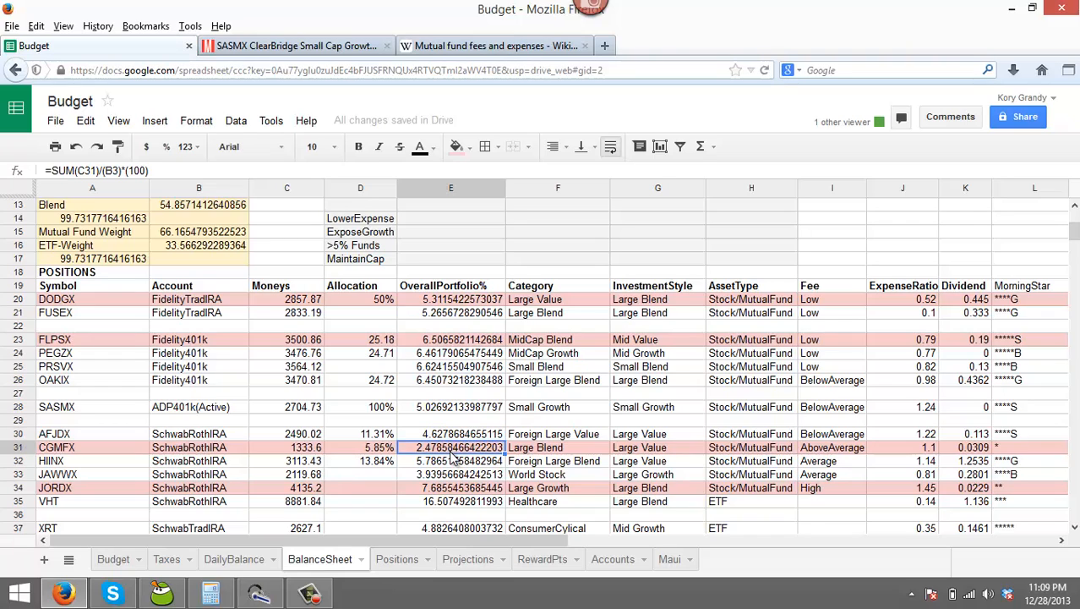
click(452, 475)
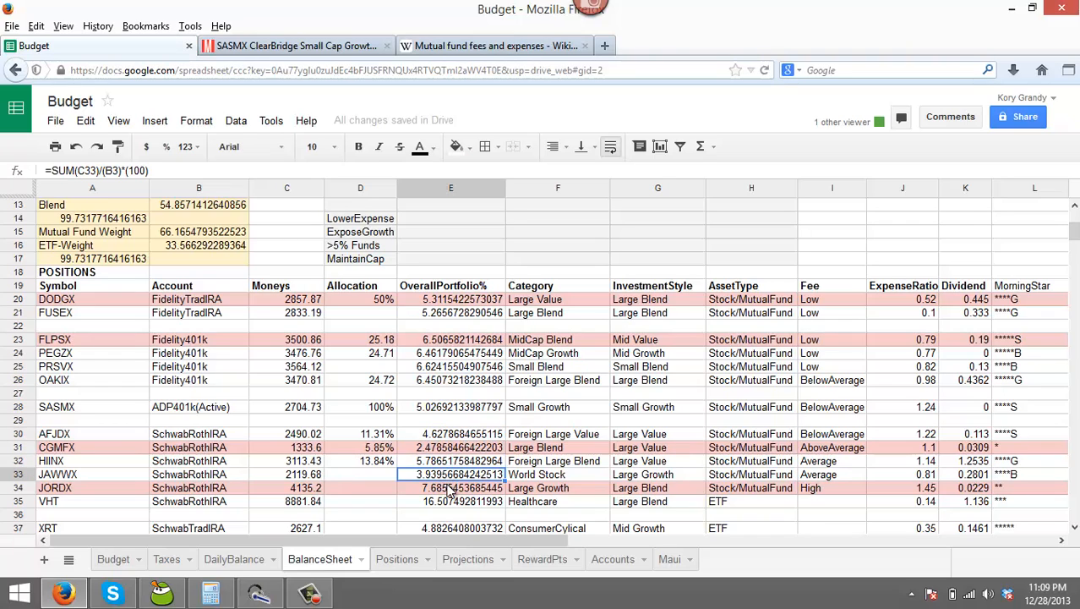
scroll(450, 482, down, 1)
click(451, 490)
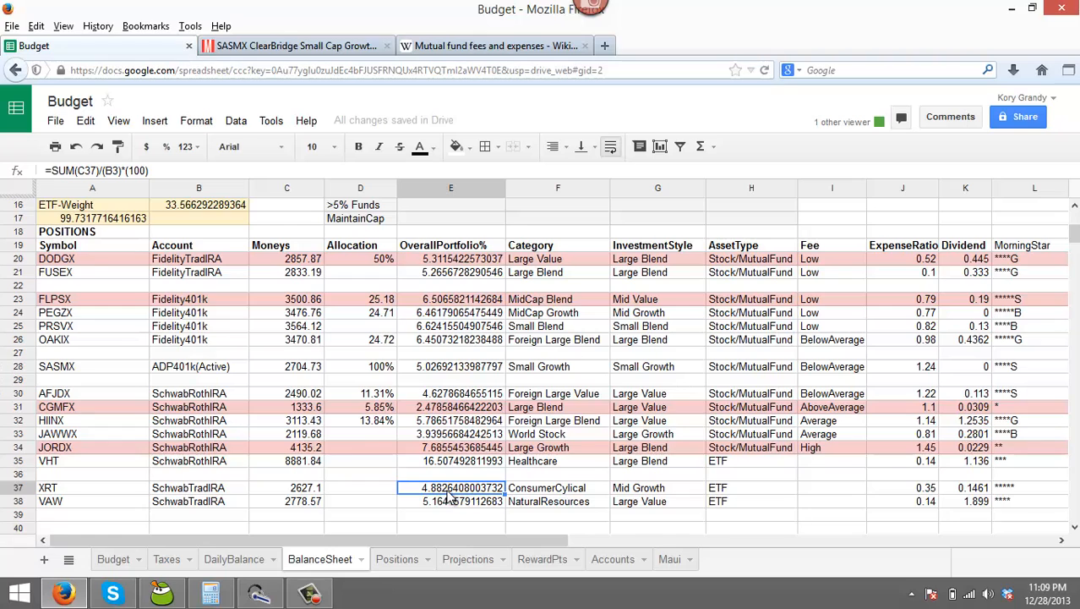
scroll(451, 497, up, 4)
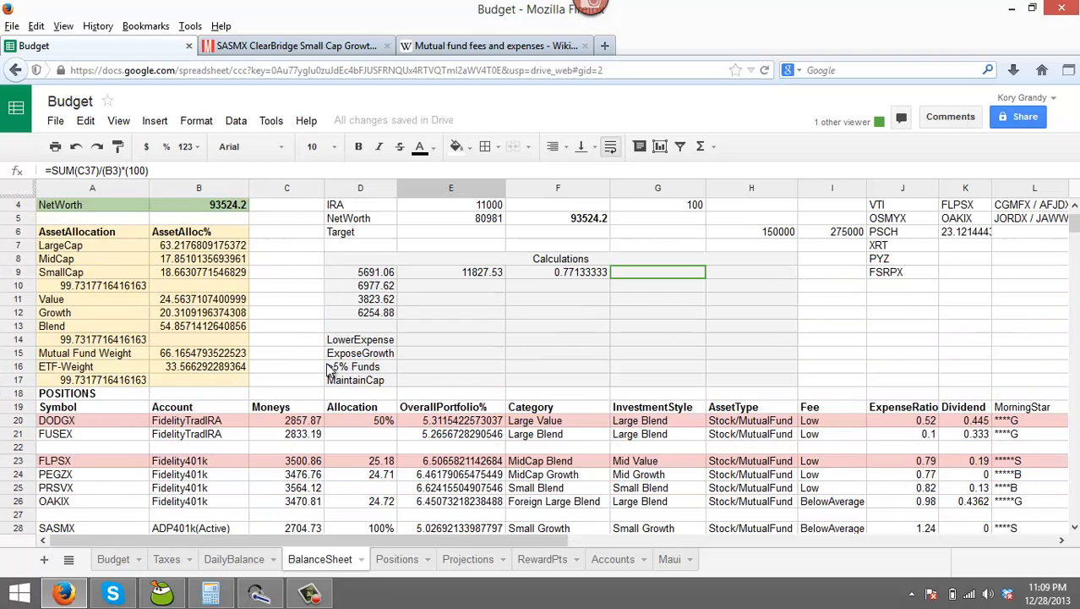
Review the MaintainCap note and the MidCap and SmallCap categories in the AssetAllocation table.
click(368, 386)
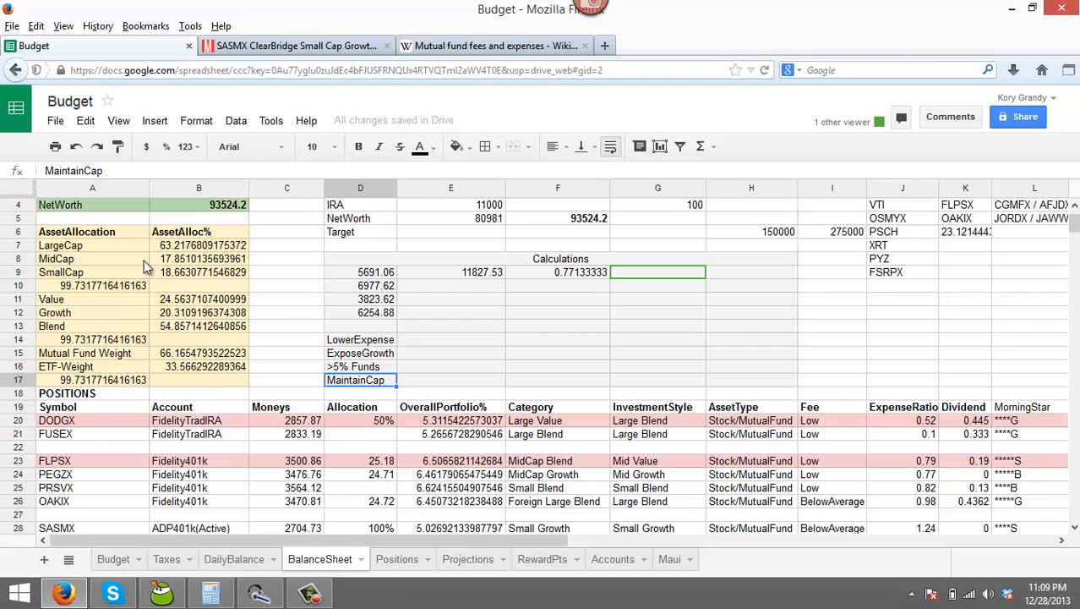
scroll(289, 289, up, 1)
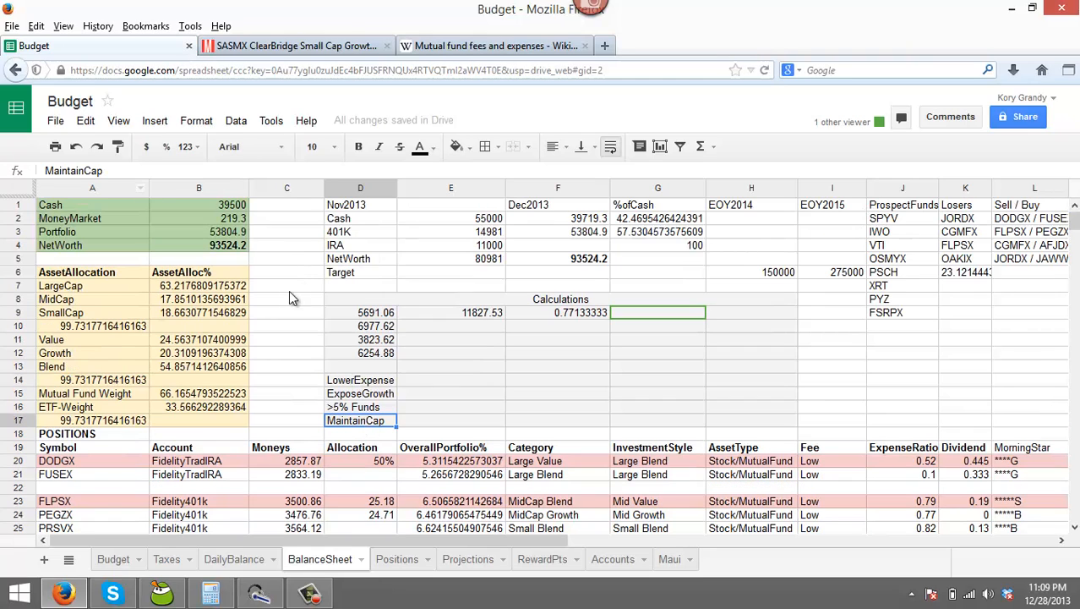
click(61, 275)
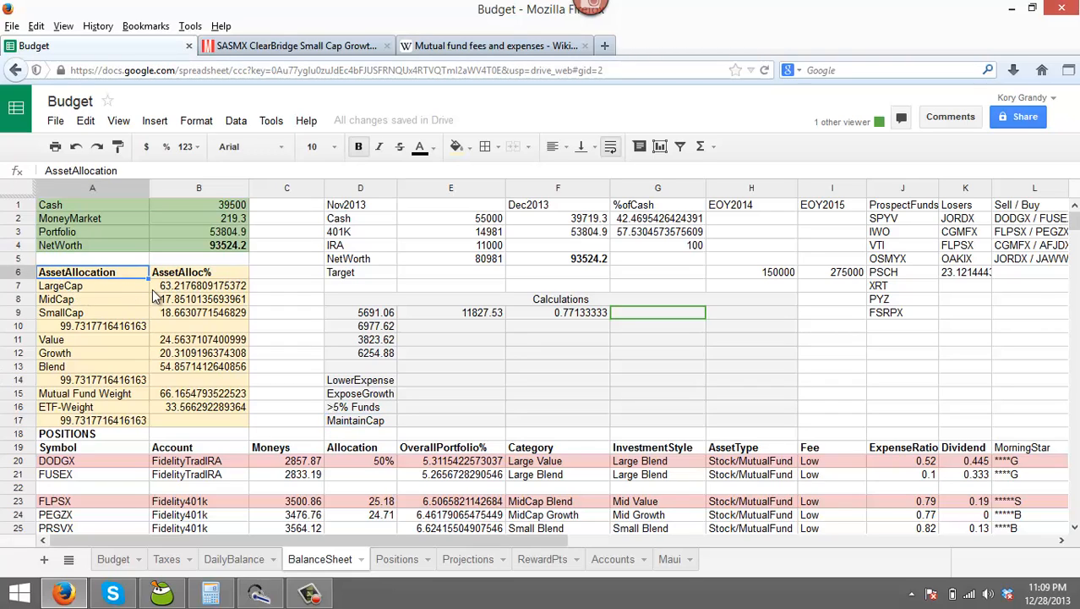
click(124, 299)
click(125, 308)
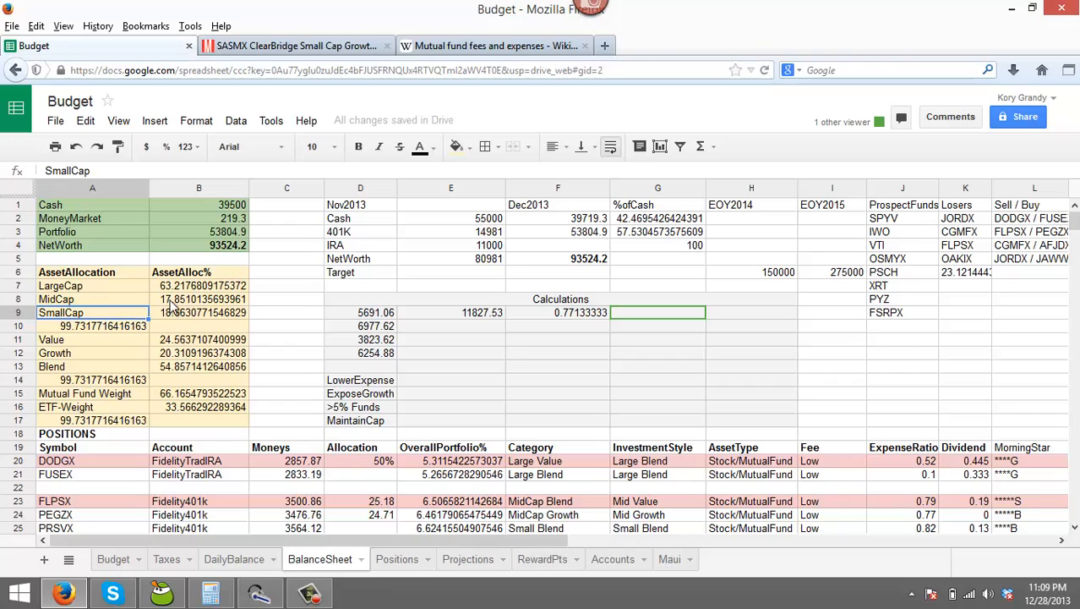
Inspect the LargeCap allocation formula and compare it with the OverallPortfolio% and InvestmentStyle entries of the large-cap positions.
click(203, 289)
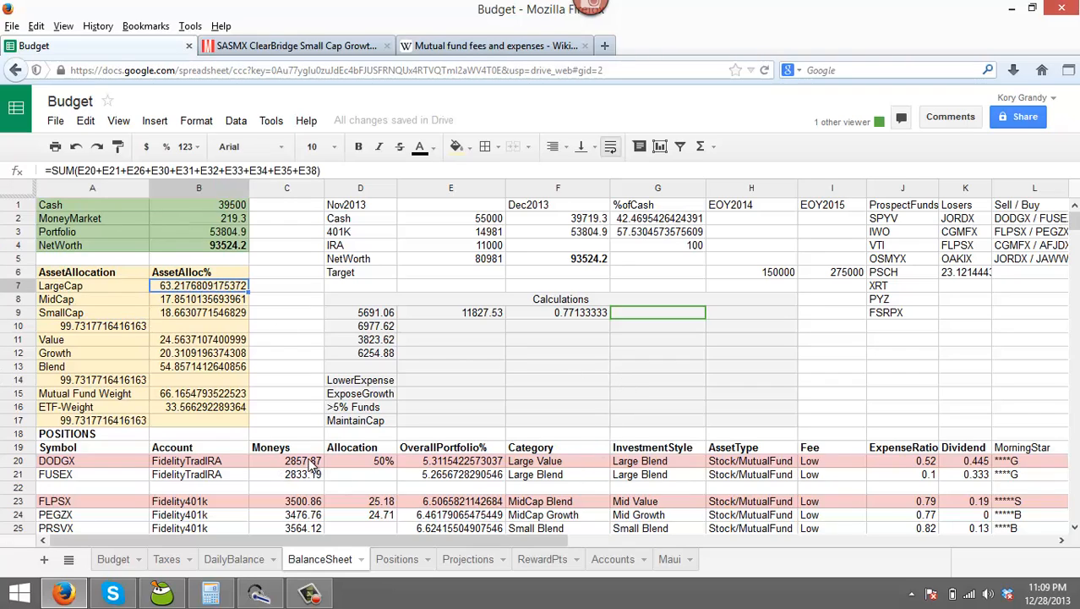
click(474, 463)
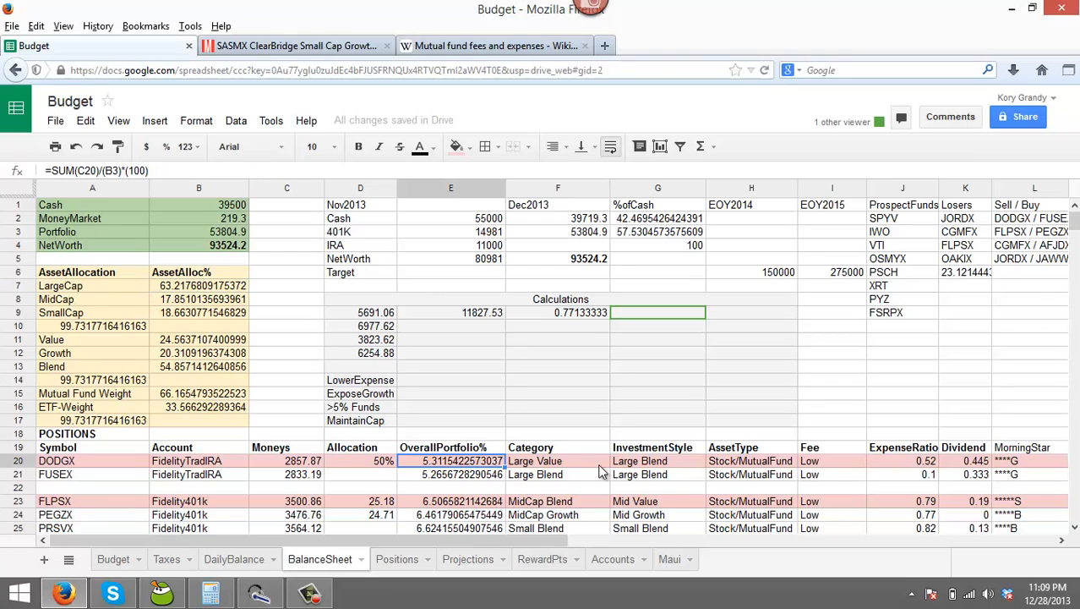
click(663, 465)
scroll(664, 473, down, 1)
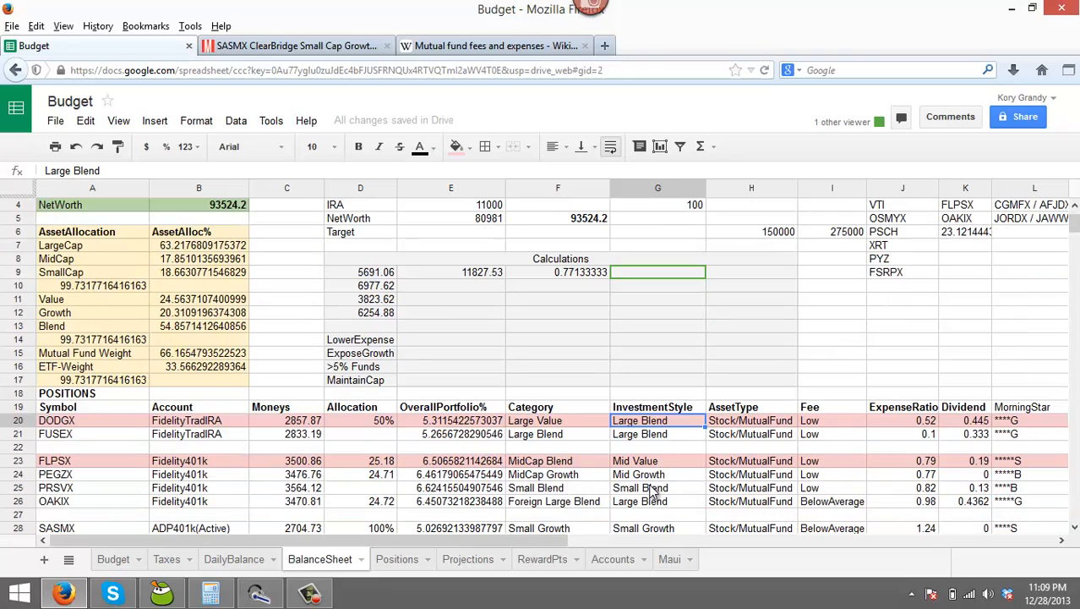
click(655, 503)
scroll(656, 507, down, 1)
click(659, 513)
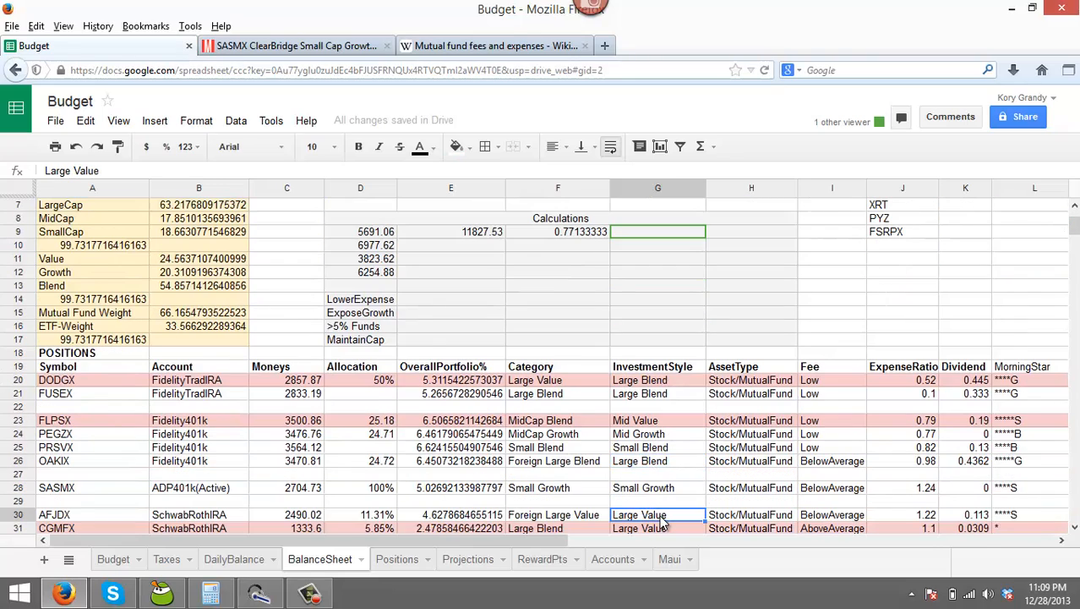
scroll(659, 514, down, 2)
scroll(655, 456, up, 4)
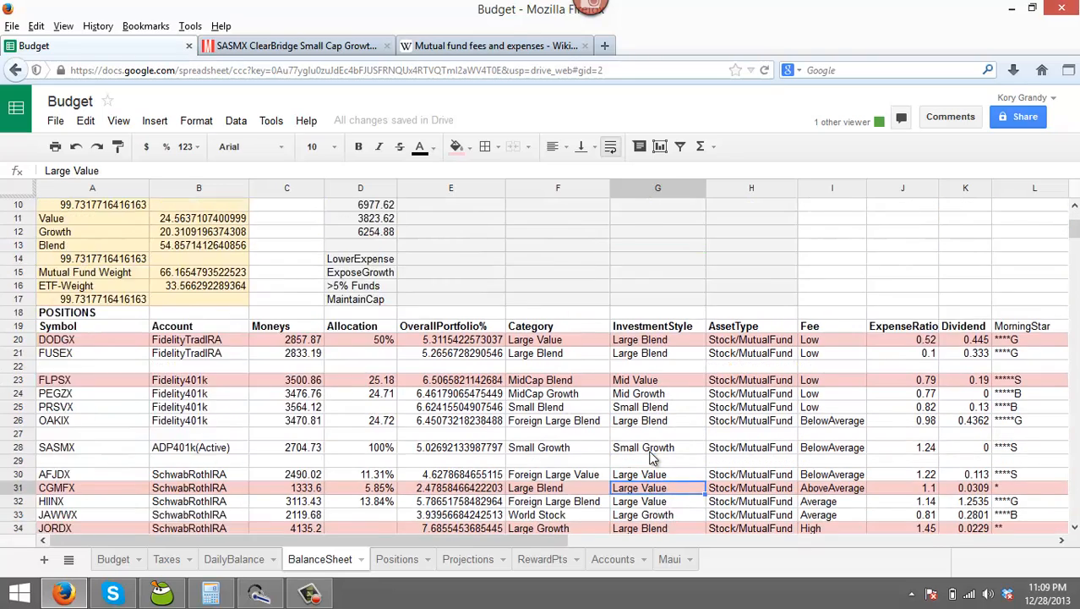
click(182, 283)
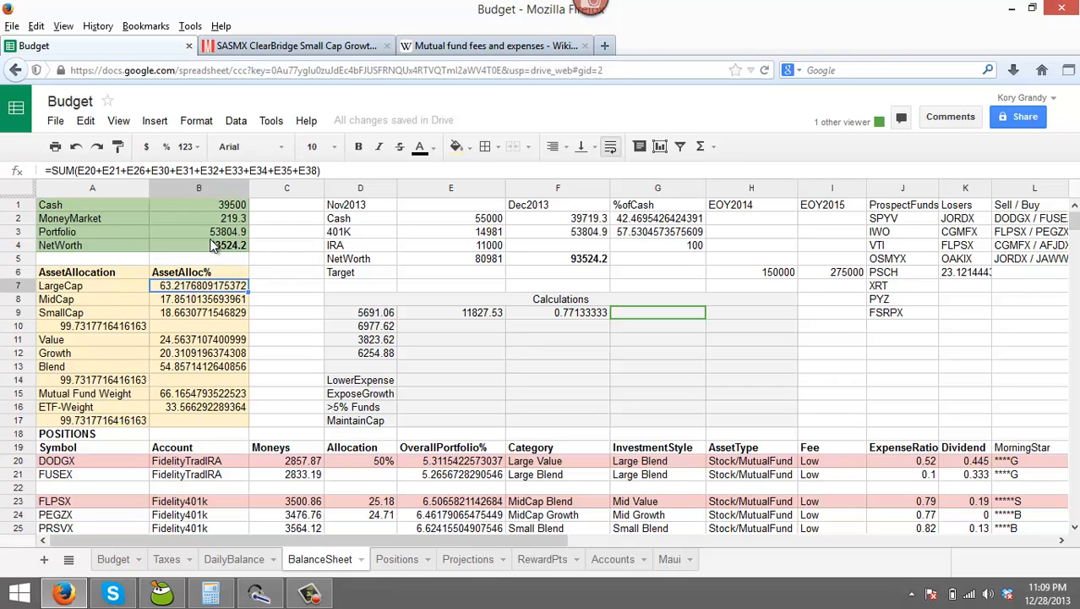
Check the Portfolio amount and the LargeCap and MidCap formulas, and look through the InvestmentStyle column of the positions.
click(224, 233)
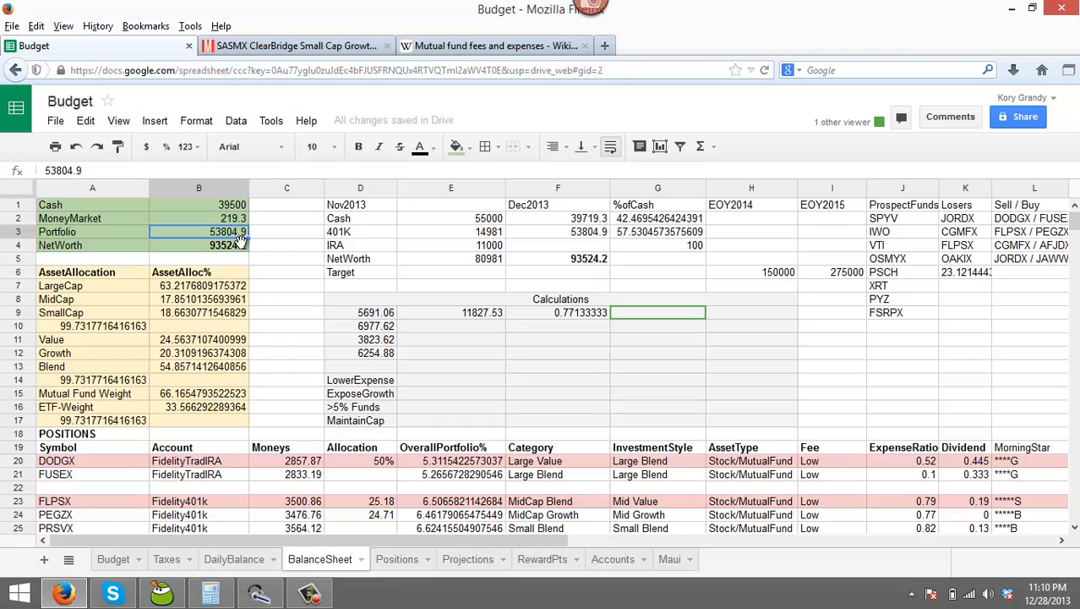
click(196, 288)
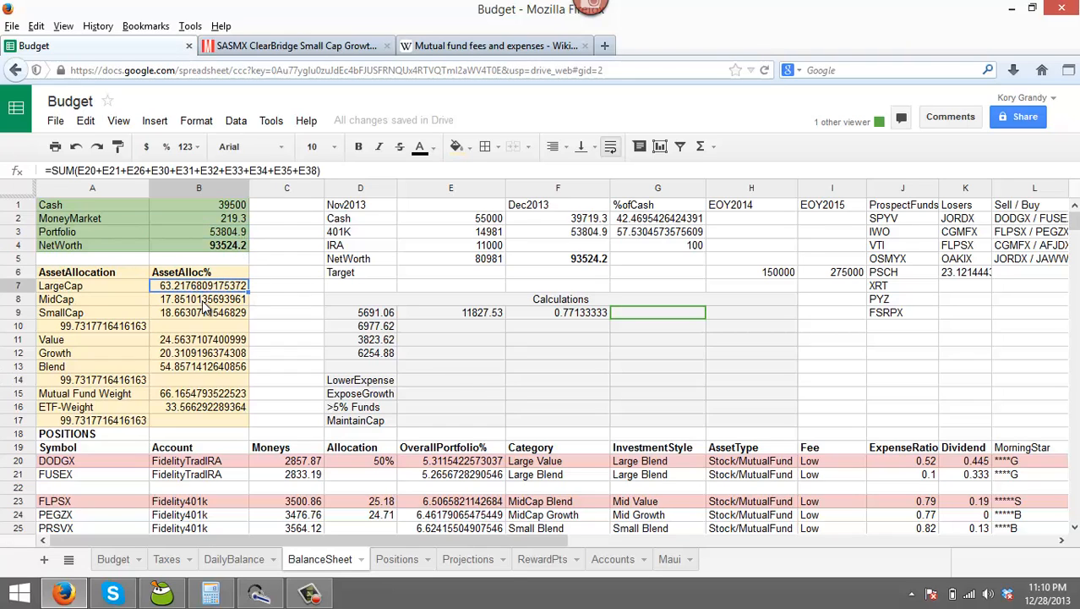
click(203, 303)
scroll(591, 384, down, 1)
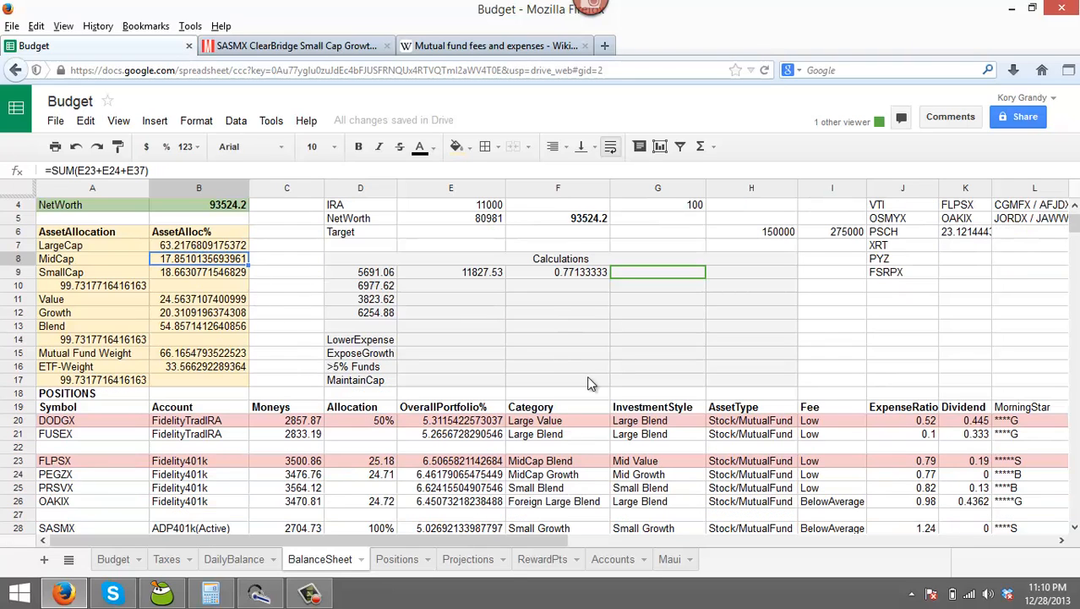
click(644, 486)
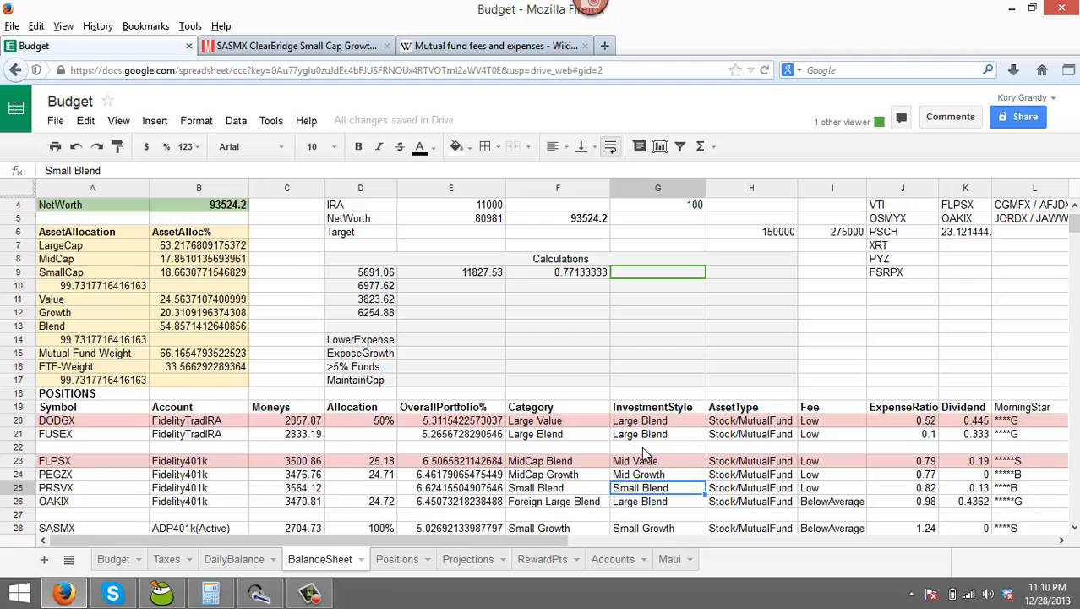
scroll(643, 454, down, 2)
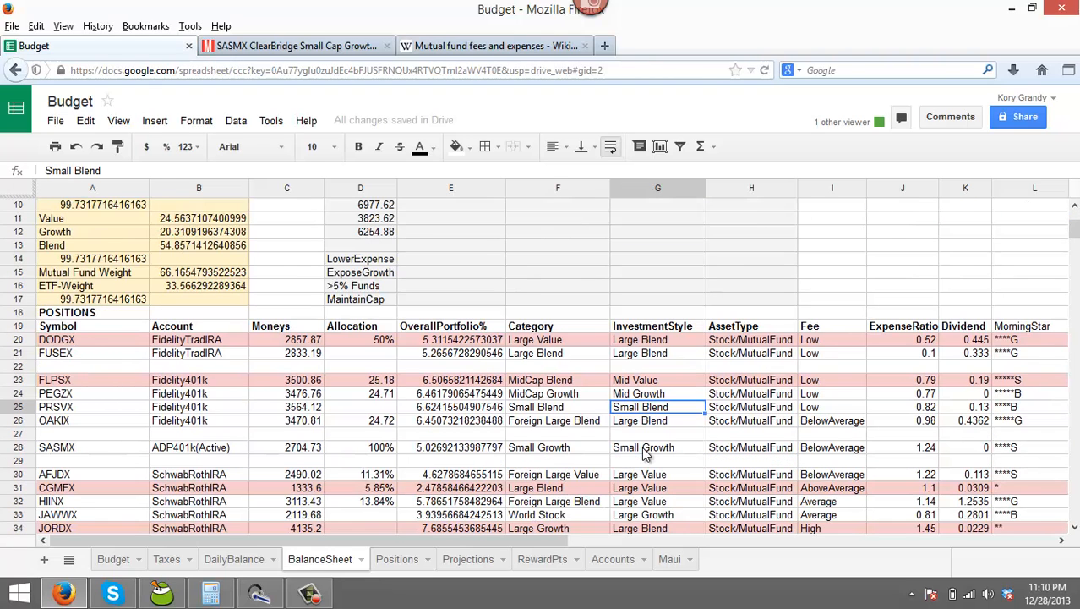
scroll(642, 454, up, 3)
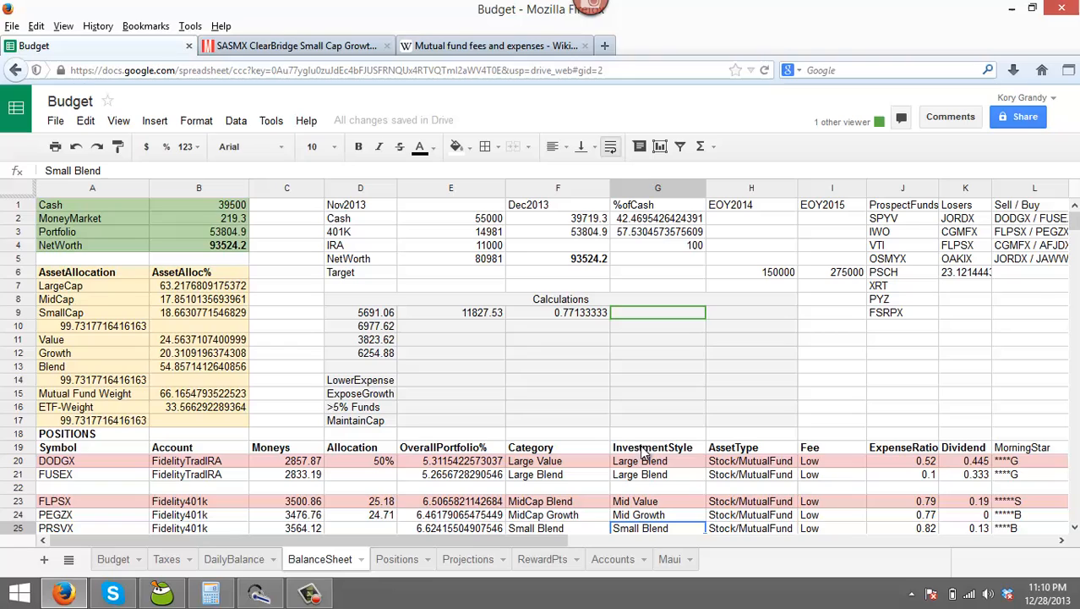
Examine the Value, Growth and Blend percentages in the AssetAllocation table.
click(211, 341)
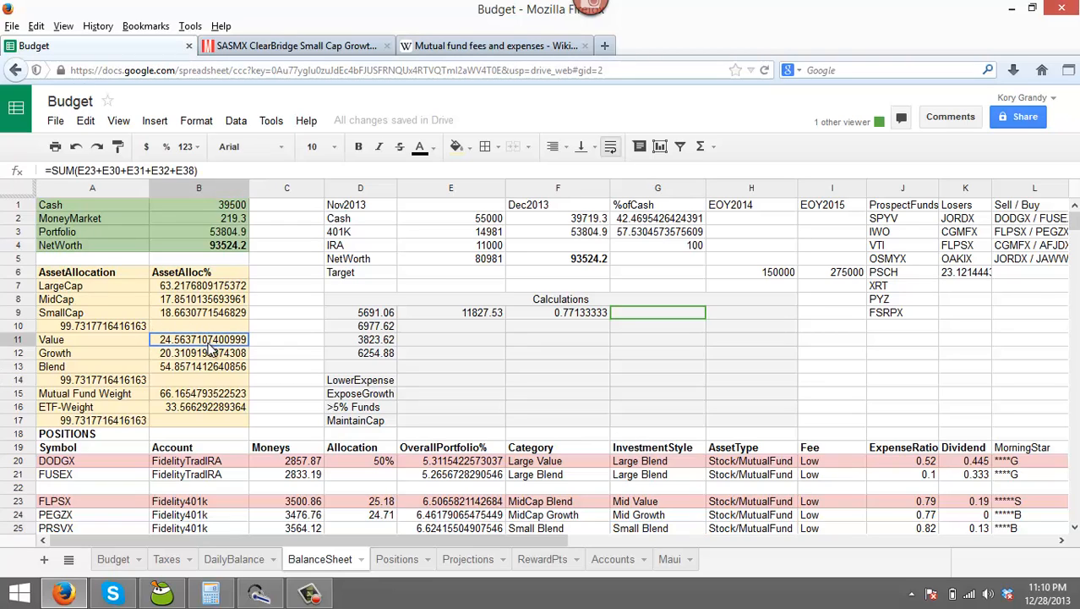
drag(212, 347, 214, 376)
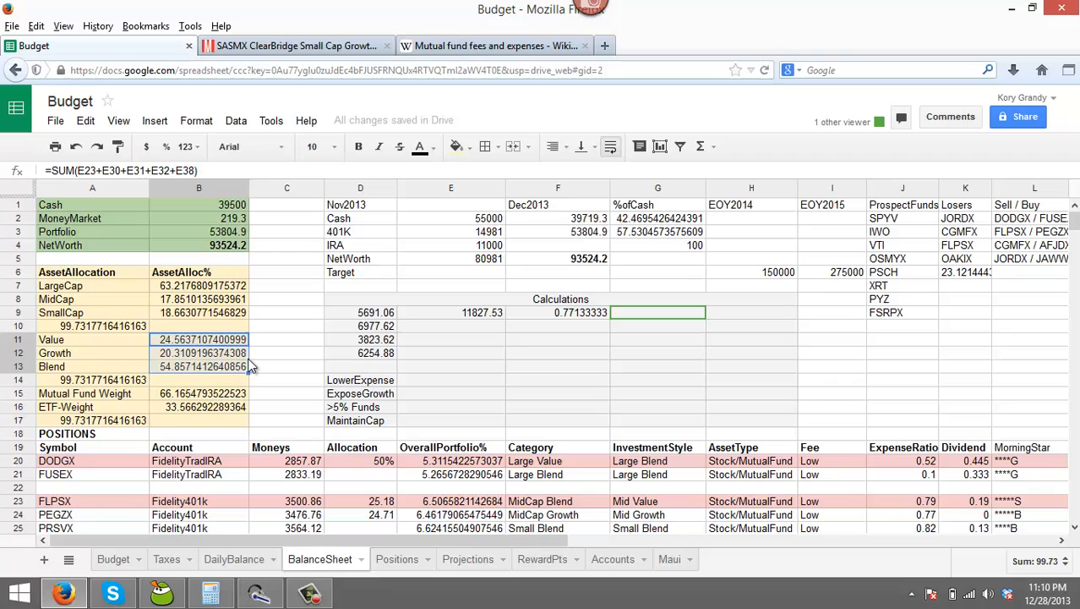
click(729, 388)
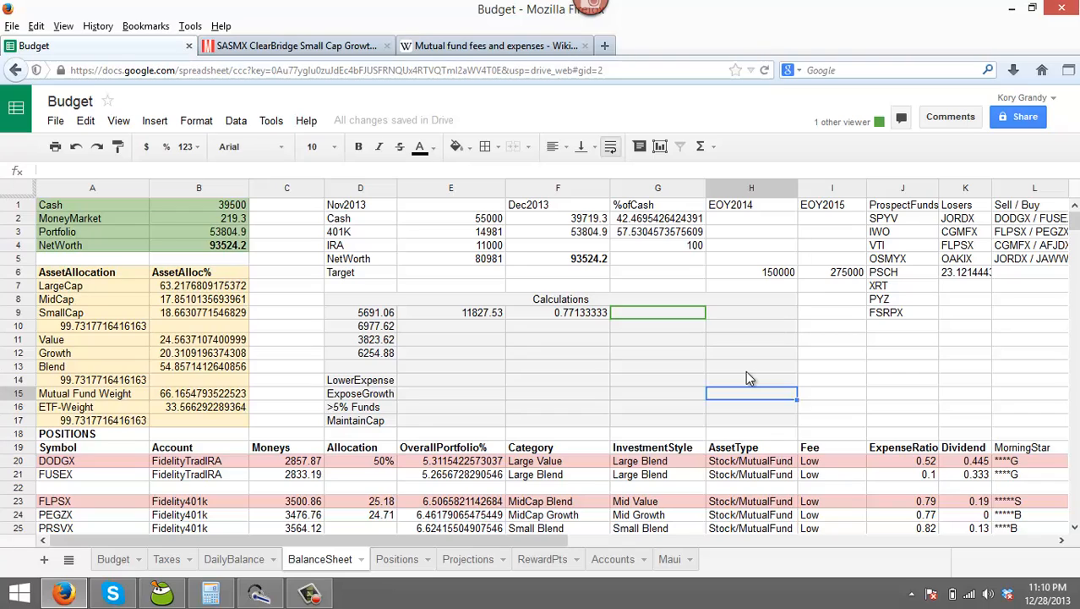
Inspect the Mutual Fund Weight and ETF-Weight rows and the ETF entries in the AssetType column of the positions.
click(142, 392)
click(171, 408)
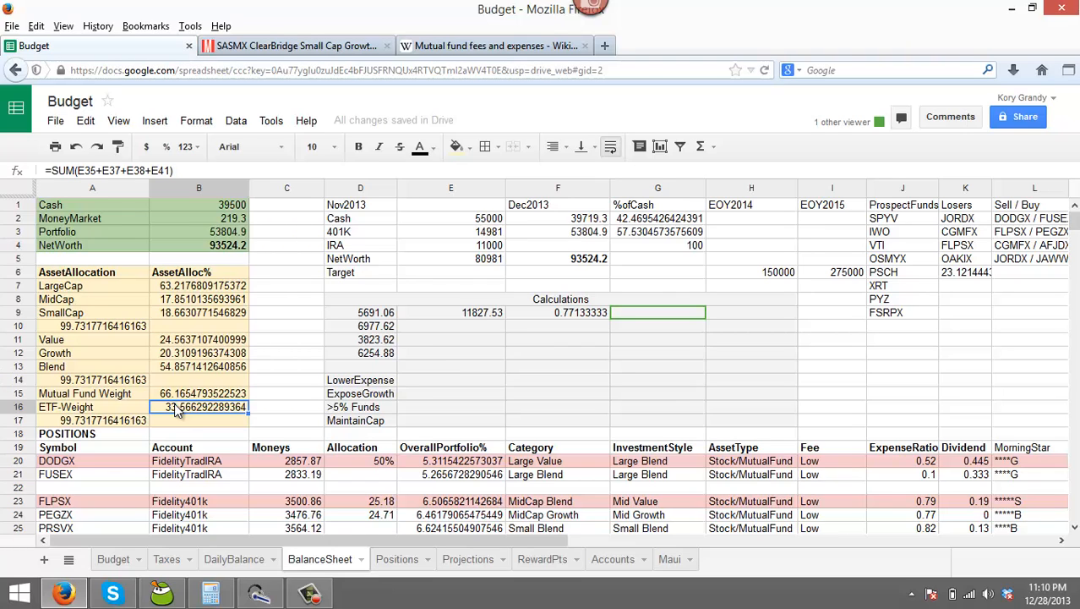
scroll(751, 348, down, 9)
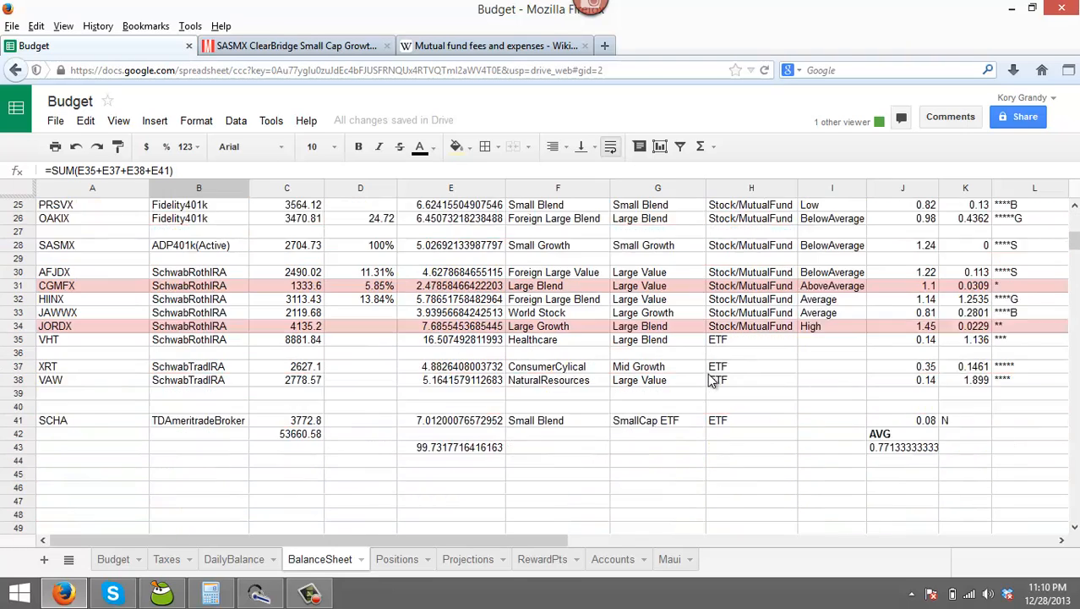
scroll(729, 337, up, 2)
drag(757, 245, 740, 468)
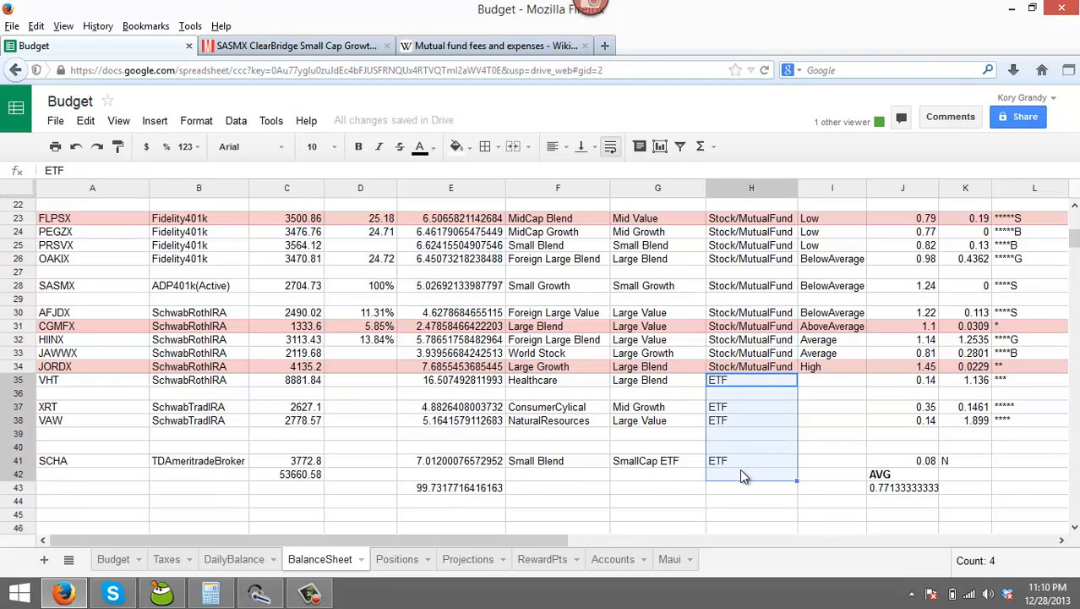
scroll(740, 468, up, 6)
scroll(742, 475, up, 1)
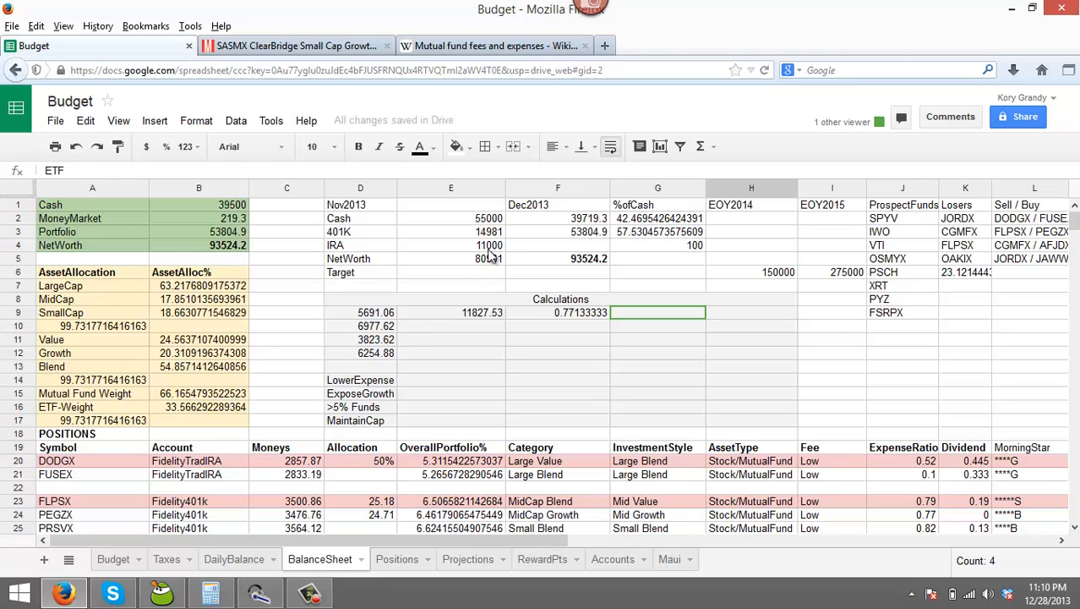
Compare the Nov2013 and Dec2013 balance columns and inspect the Dec2013 cash formula.
drag(452, 204, 480, 270)
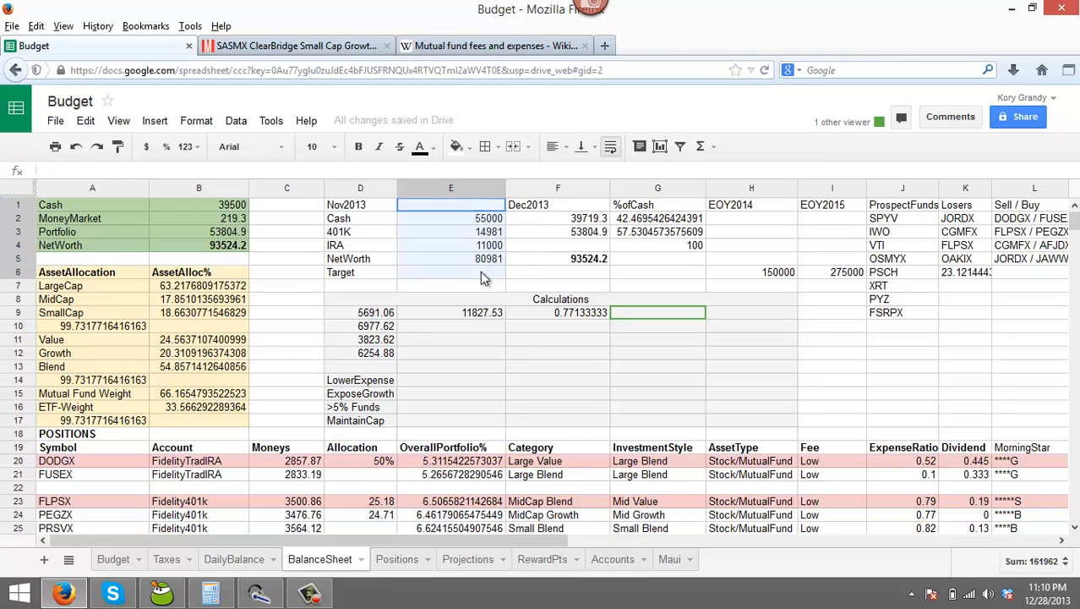
click(581, 209)
drag(580, 209, 588, 240)
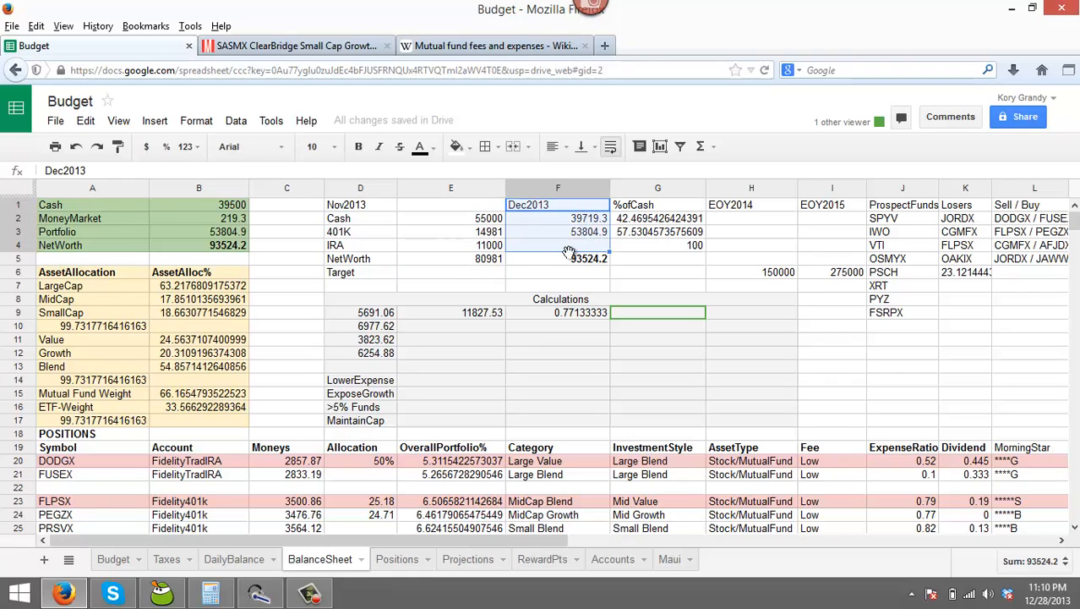
click(586, 220)
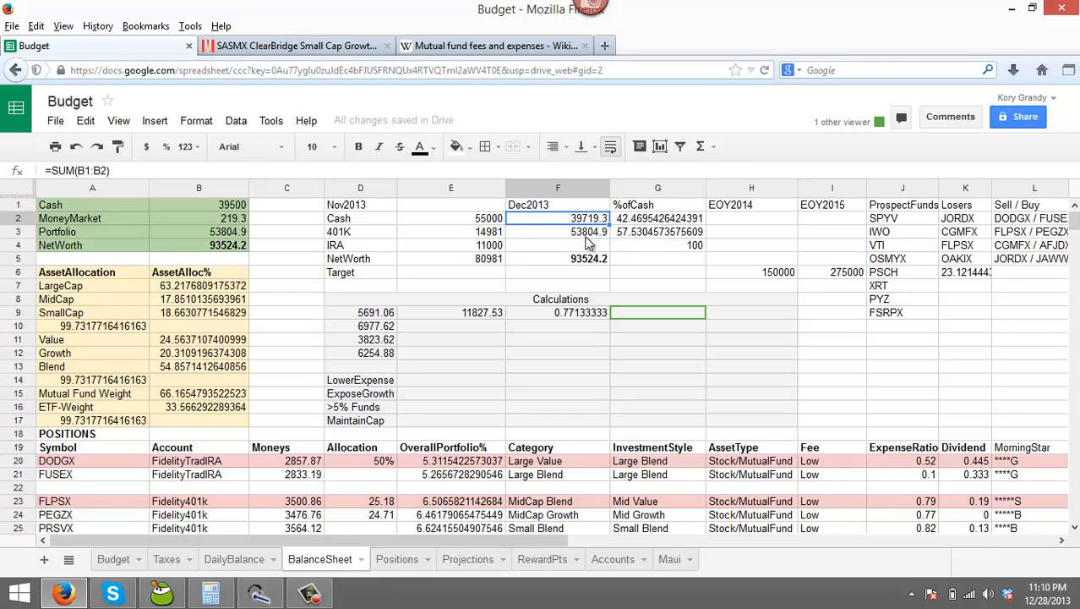
Inspect the Dec2013 portfolio and NetWorth formulas and the %ofCash formulas, including their total.
click(588, 237)
click(590, 262)
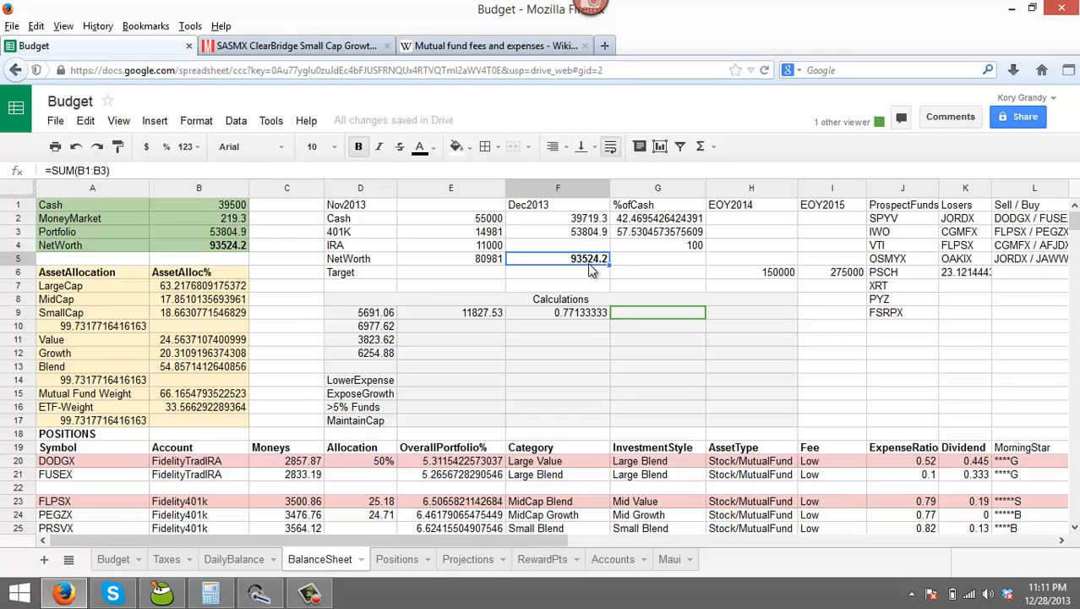
click(656, 222)
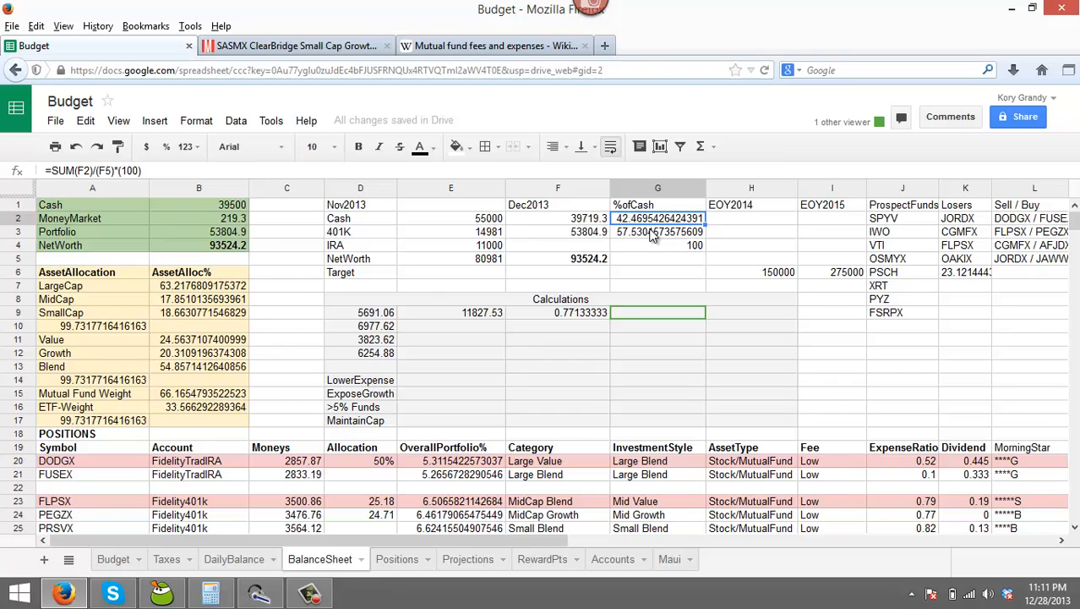
click(651, 236)
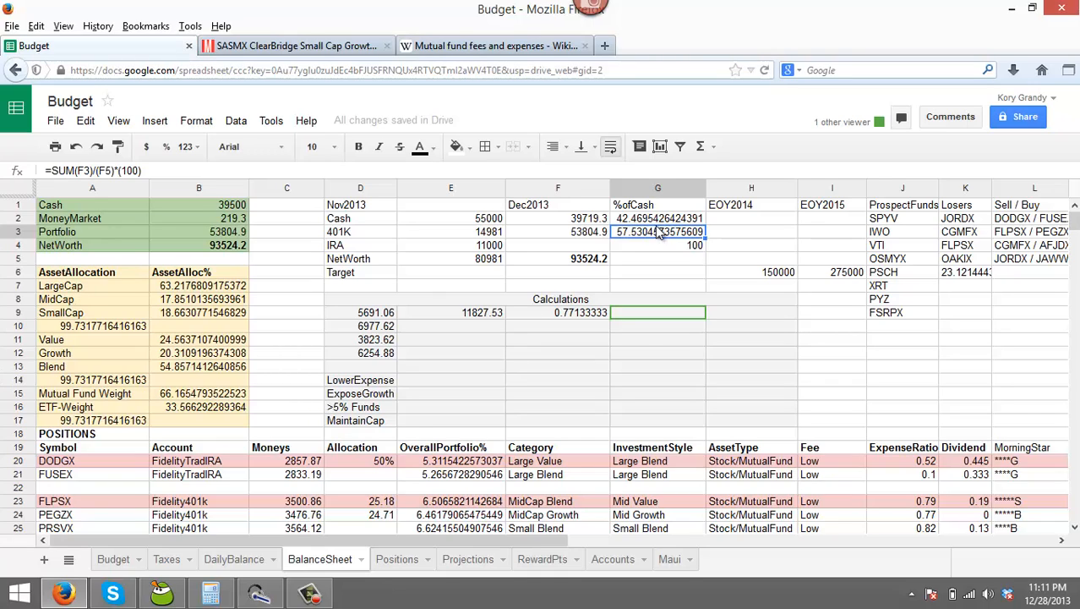
click(655, 220)
click(657, 233)
key(ctrl+c)
click(688, 247)
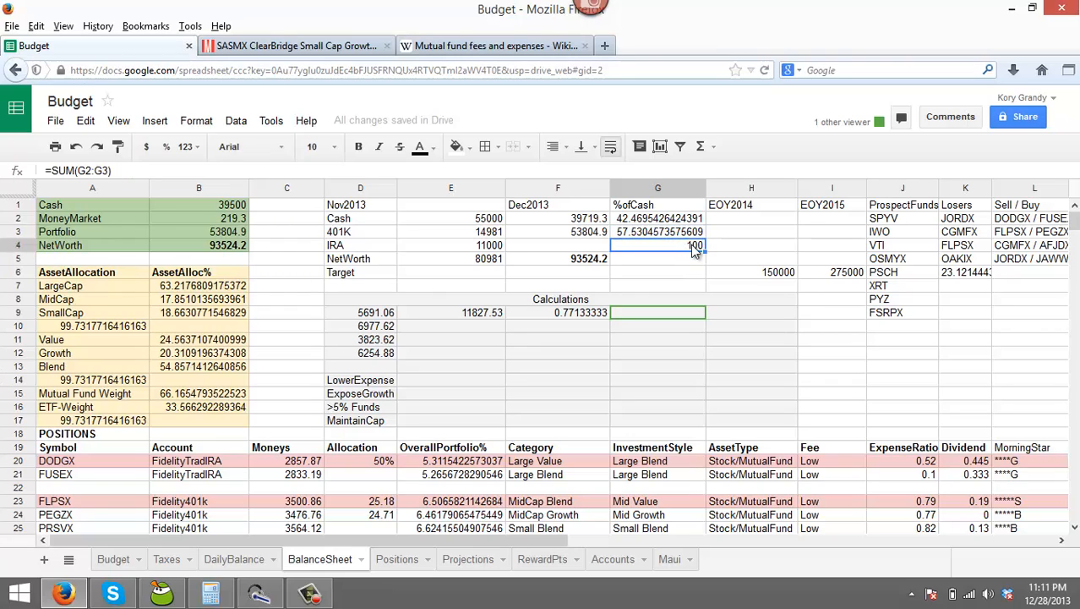
Check the Target amounts in the EOY2014 and EOY2015 columns.
click(759, 208)
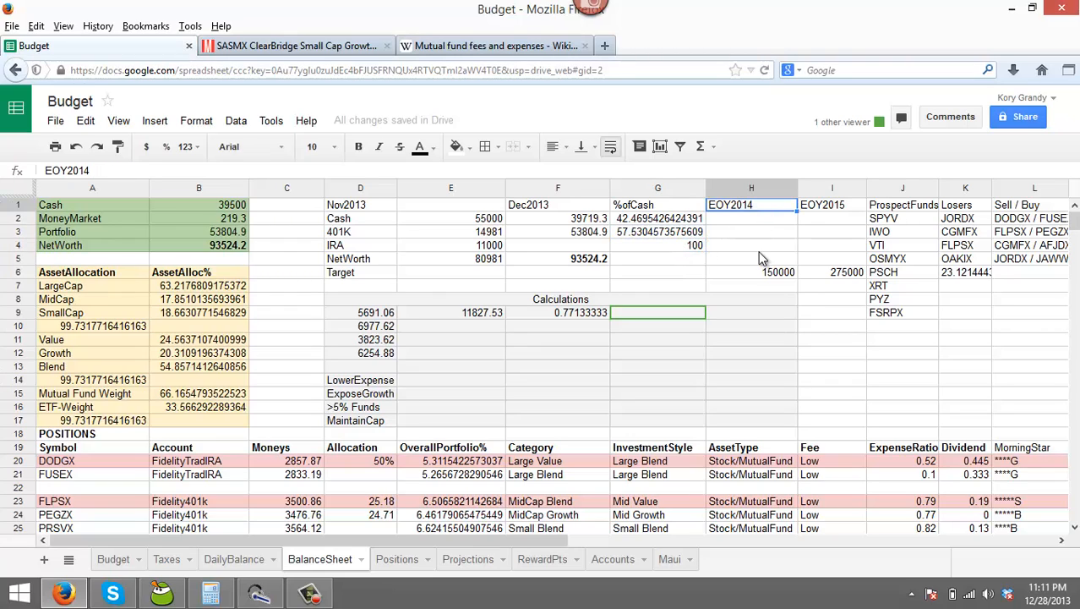
click(784, 272)
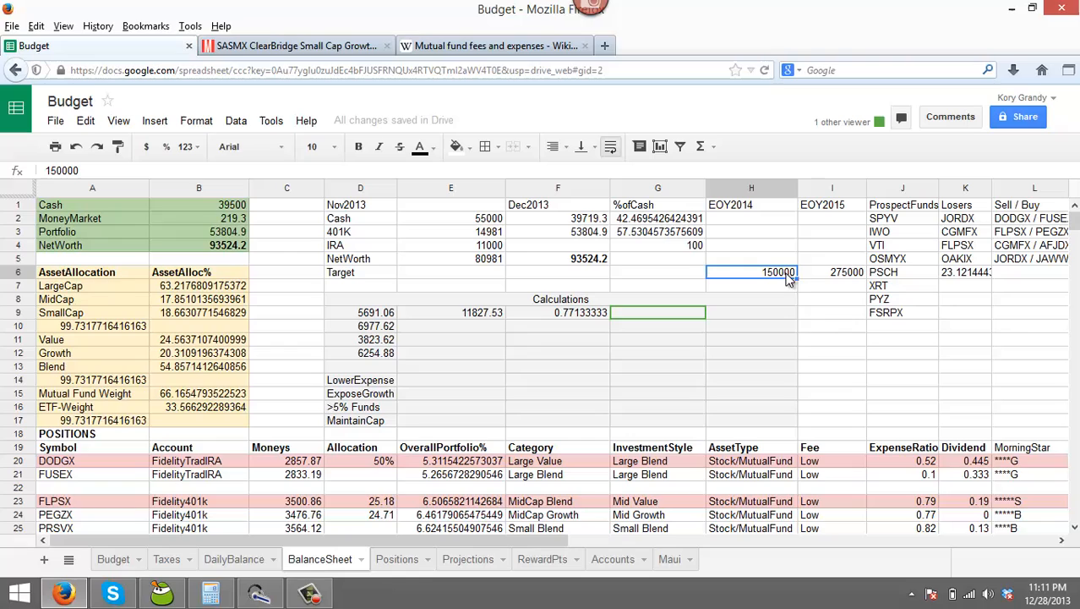
click(840, 205)
click(852, 276)
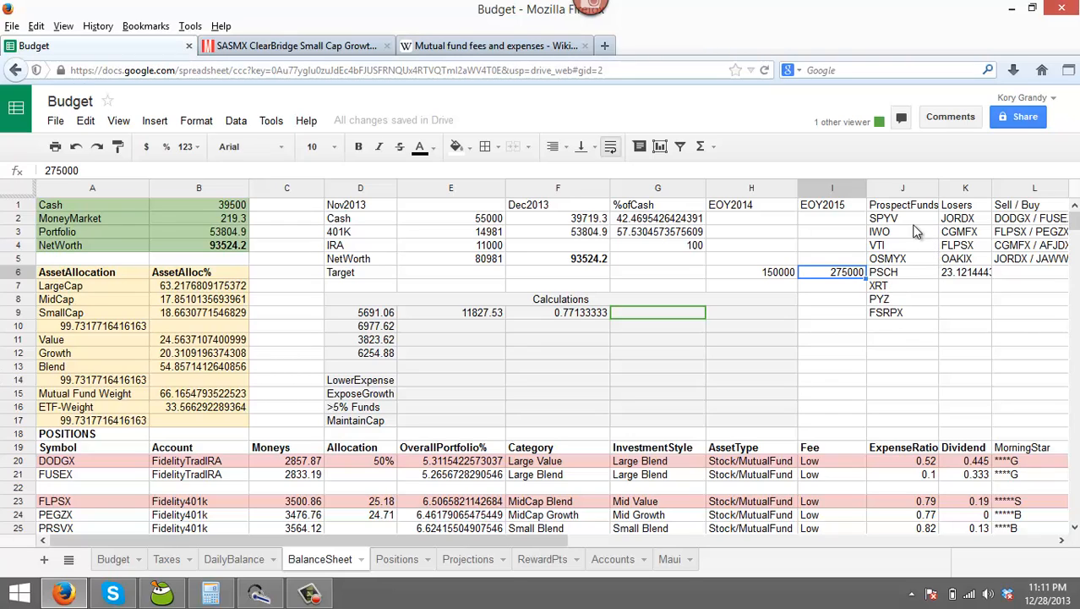
Review the ProspectFunds tickers, the Losers list and the planned swaps in the Sell / Buy column.
click(905, 207)
click(896, 221)
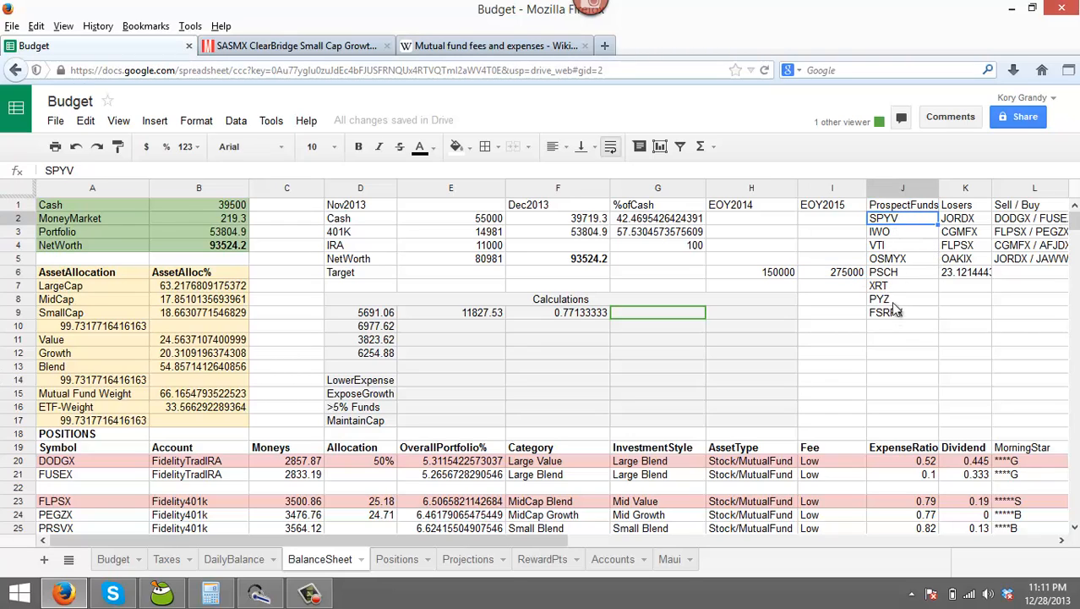
click(893, 313)
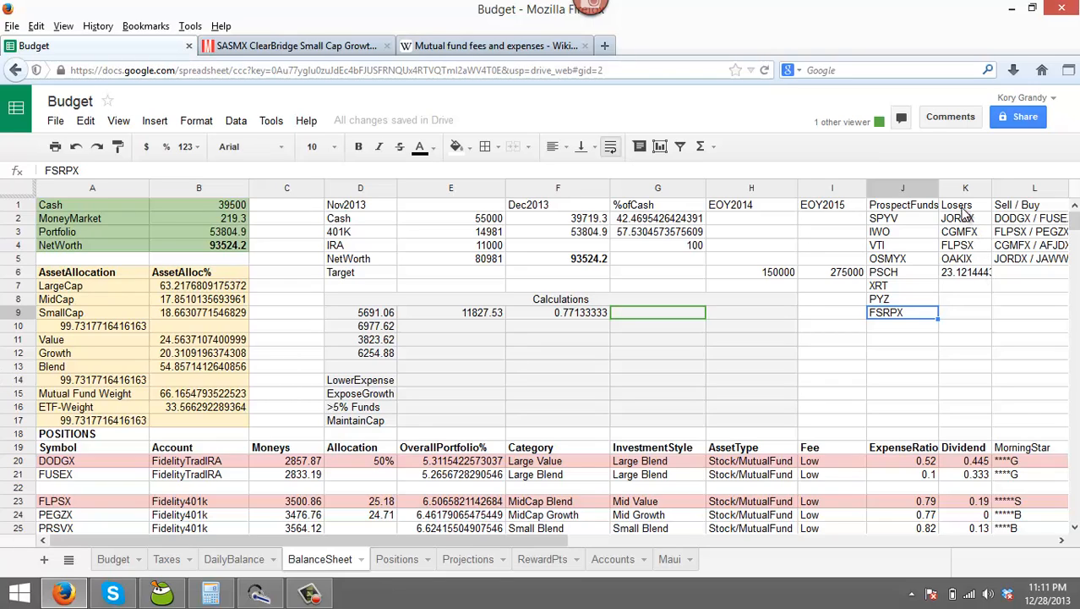
drag(959, 211, 974, 276)
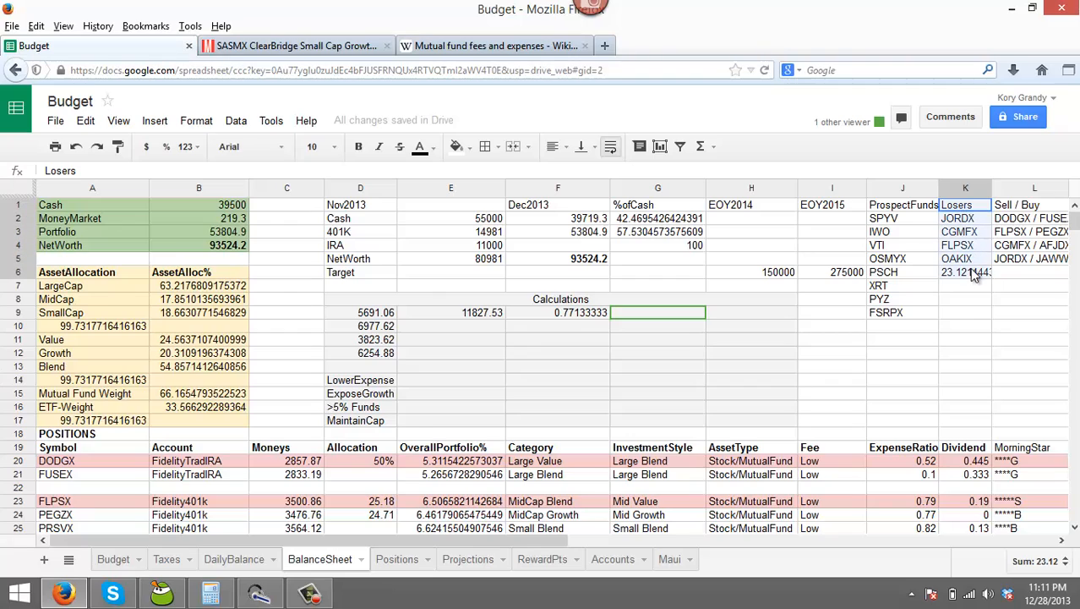
click(1019, 207)
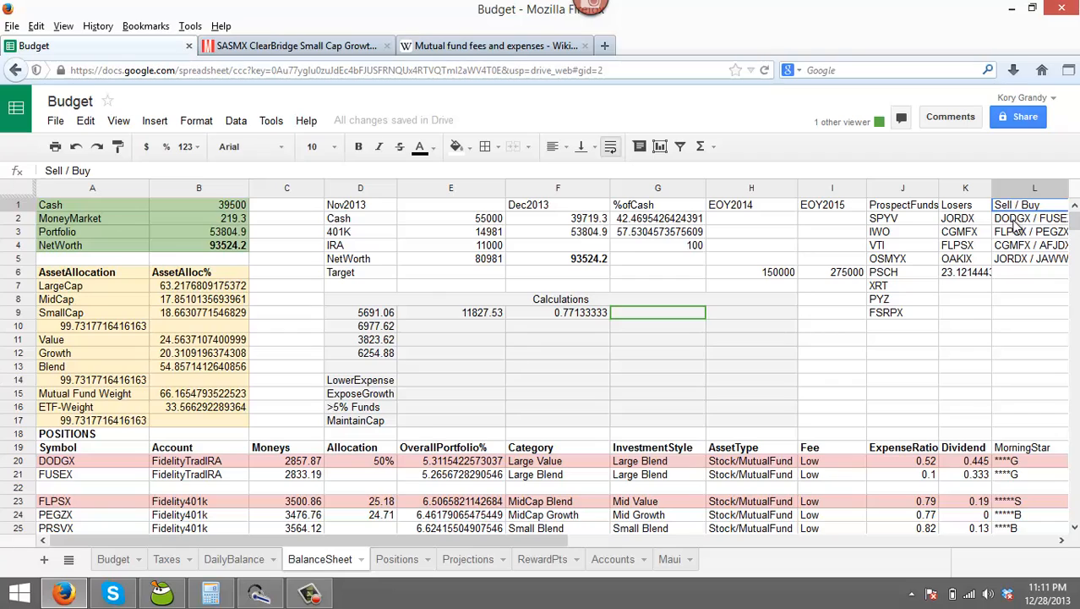
click(1016, 225)
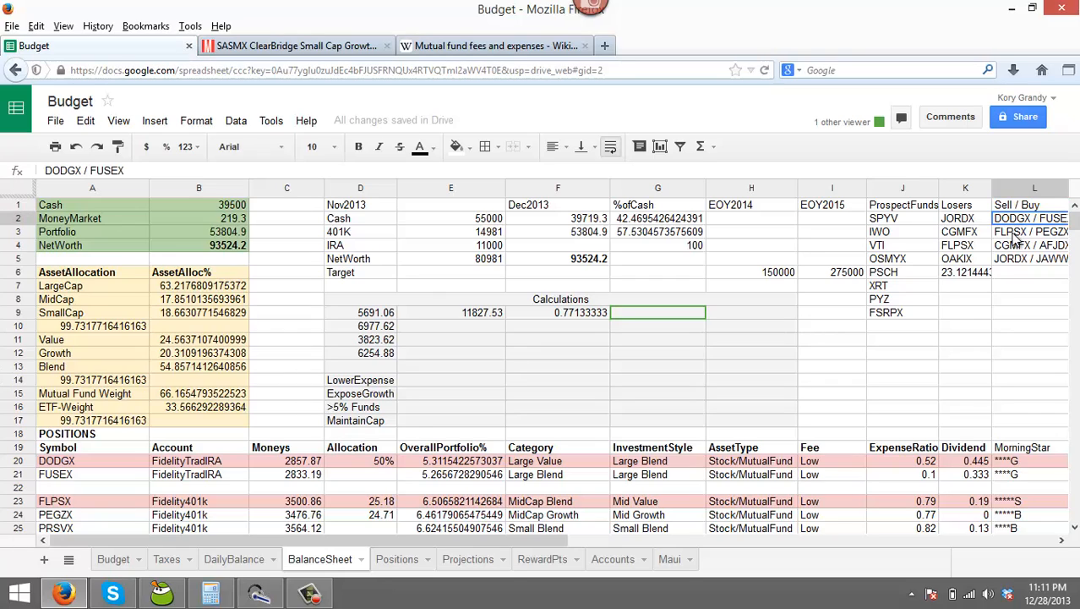
click(1020, 260)
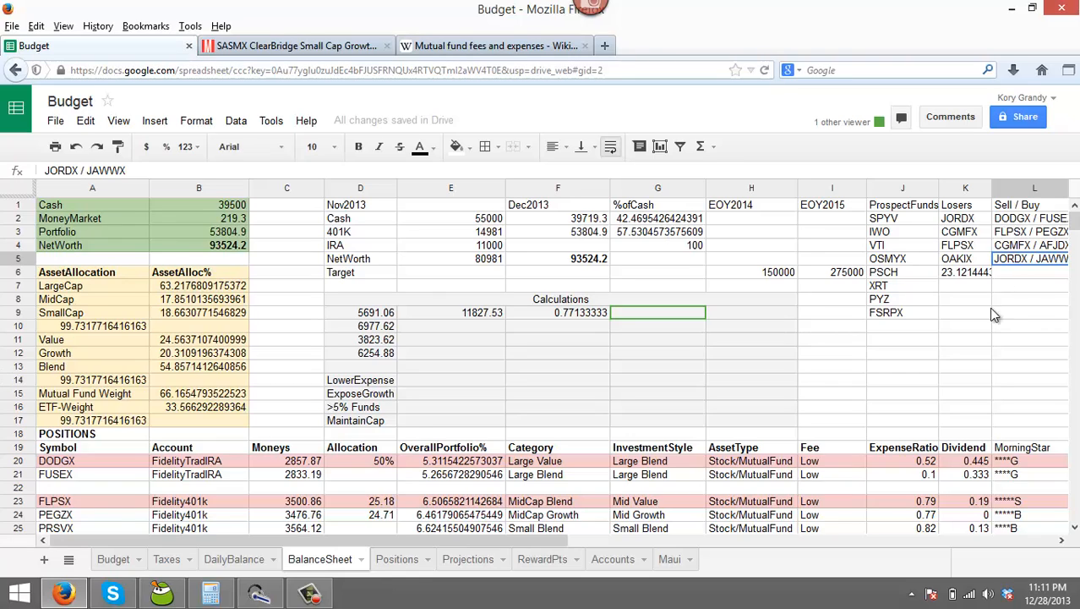
Go through the ExposeGrowth, >5% Funds and MaintainCap strategy notes in the Calculations area.
click(372, 388)
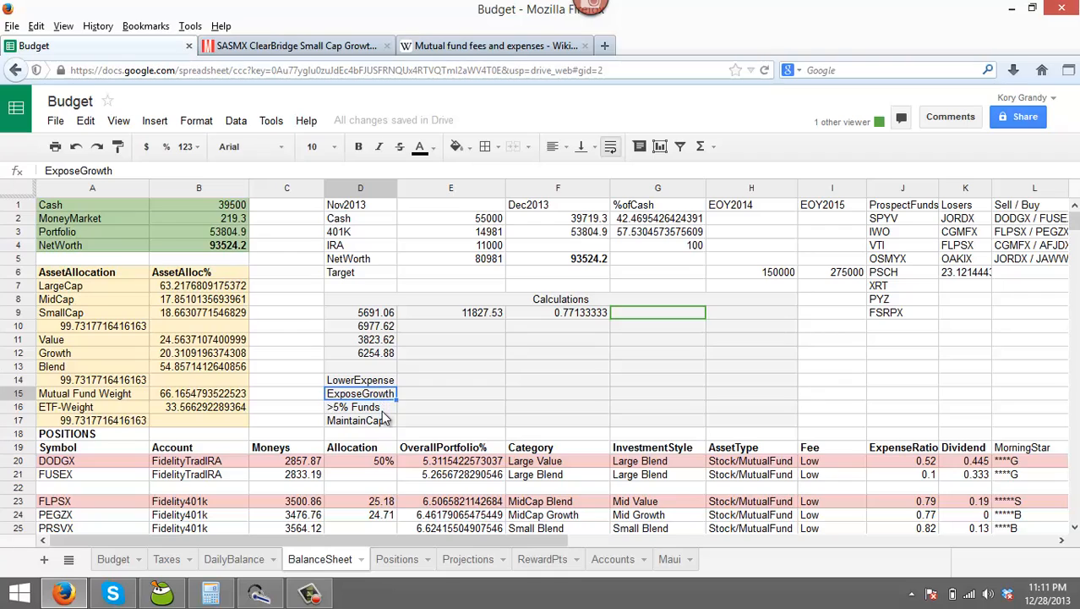
click(381, 410)
click(382, 420)
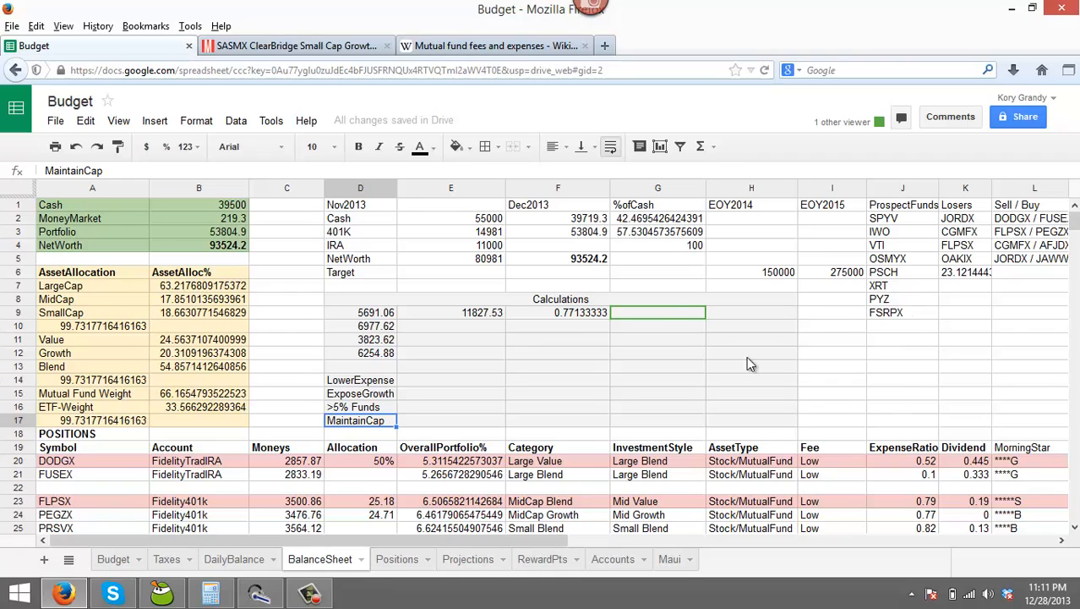
Highlight the AssetAlloc% values, and compare the average ExpenseRatio below the positions with the figure stored under Calculations.
click(517, 345)
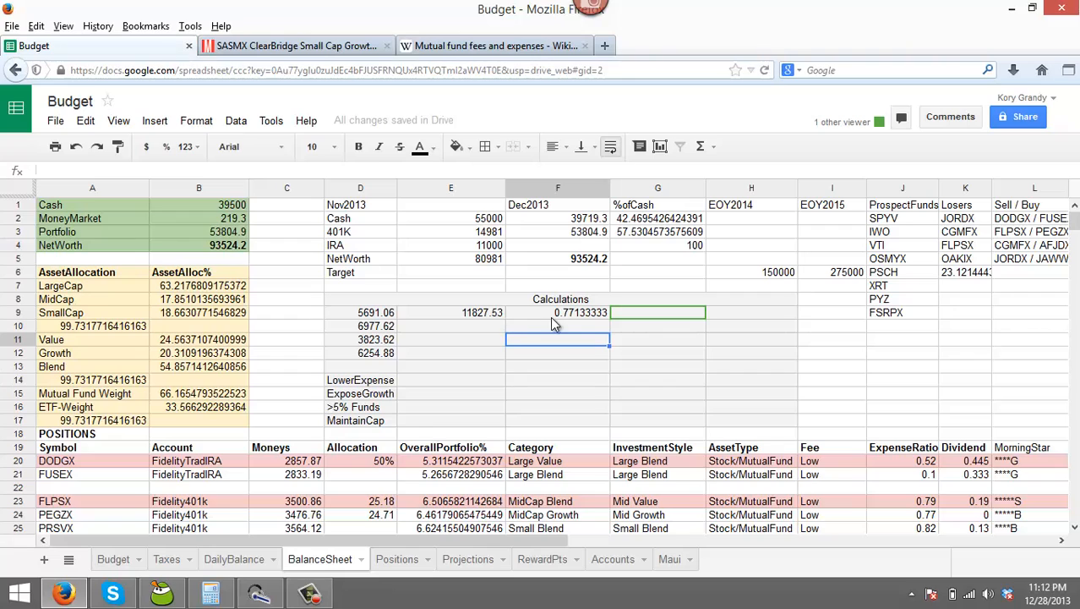
drag(163, 291, 200, 405)
scroll(495, 347, down, 2)
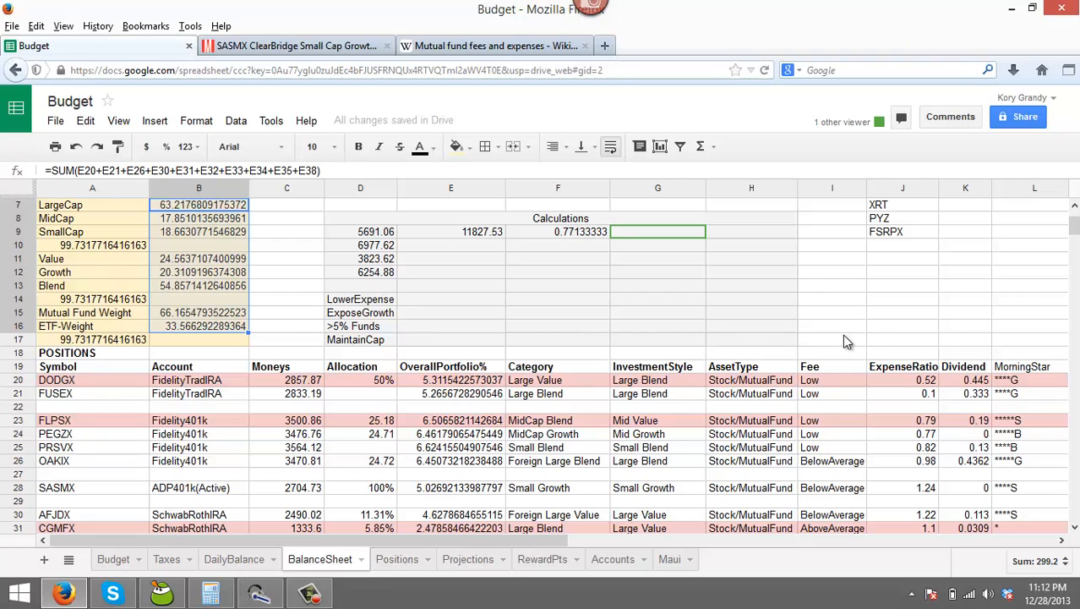
scroll(846, 340, down, 5)
click(911, 489)
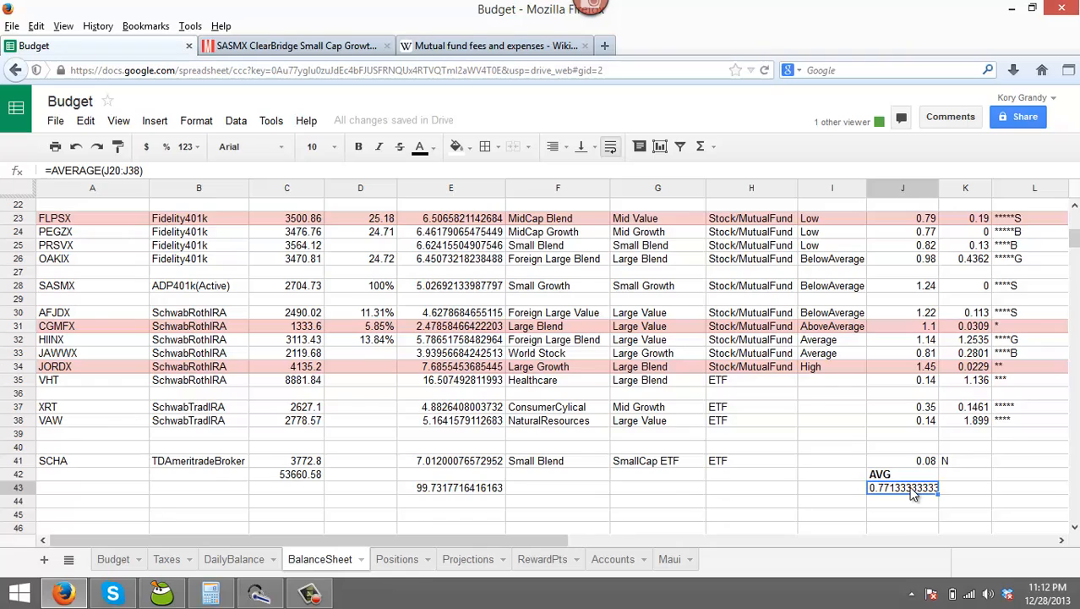
scroll(911, 492, up, 7)
click(573, 314)
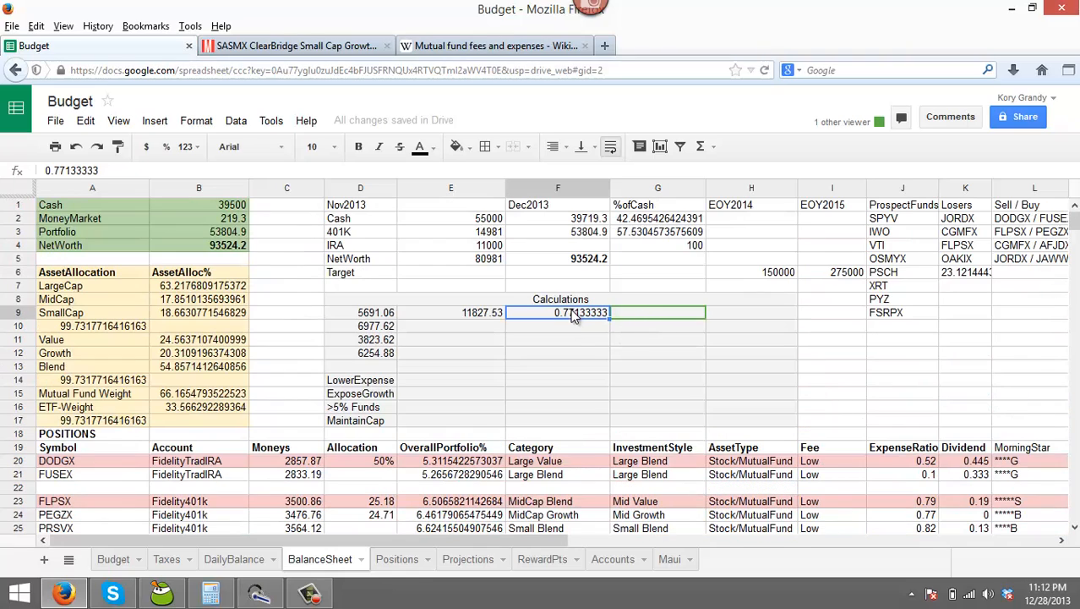
Trace the first two Calculations sums to the Moneys amounts of DODGX and FUSEX, and of FLPSX and PEGZX.
scroll(473, 328, down, 1)
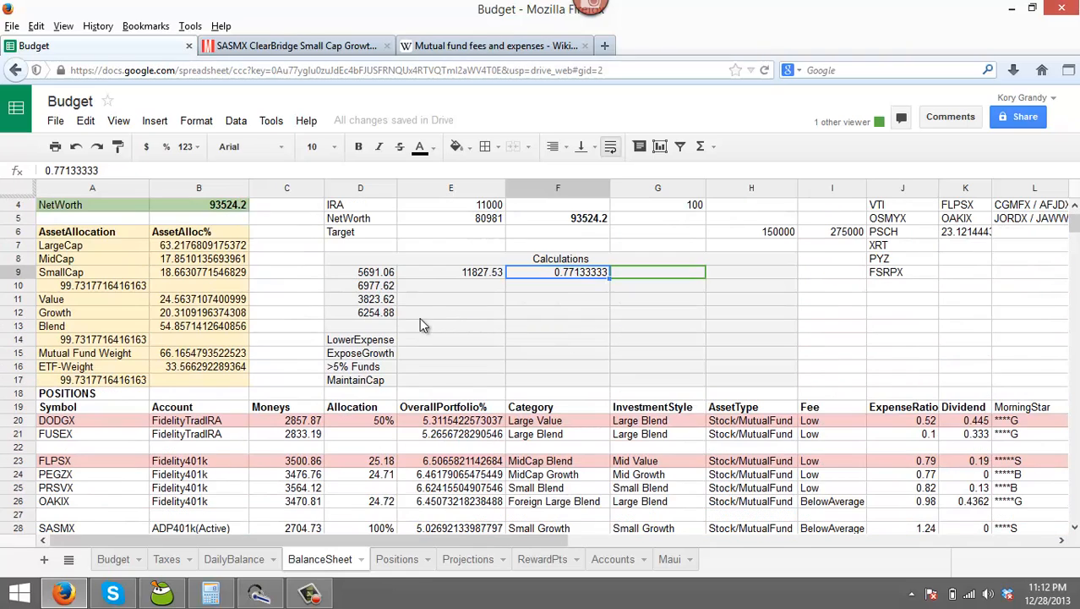
click(382, 276)
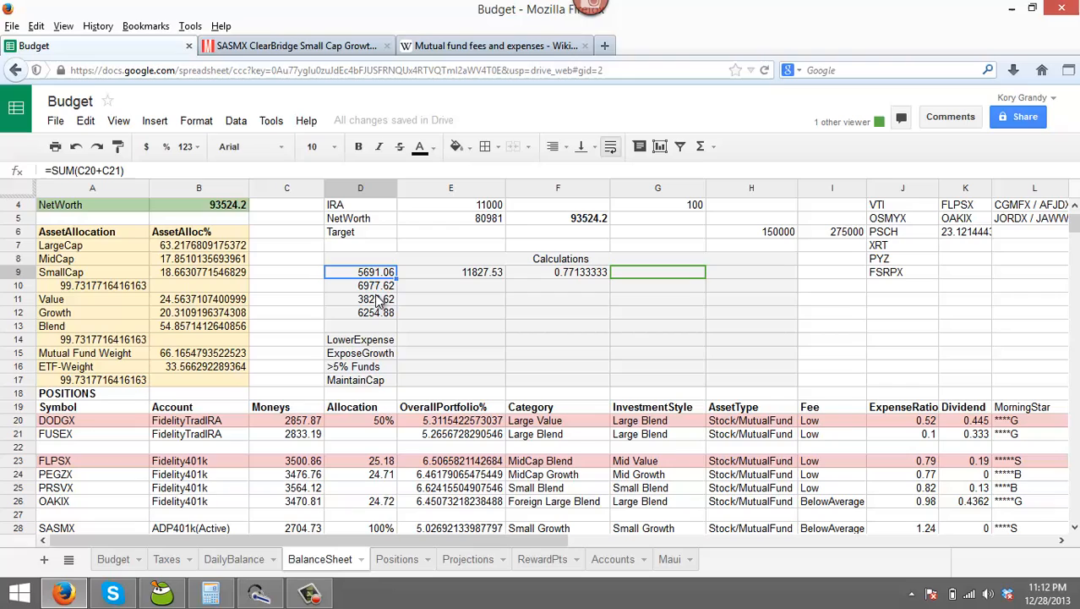
click(309, 422)
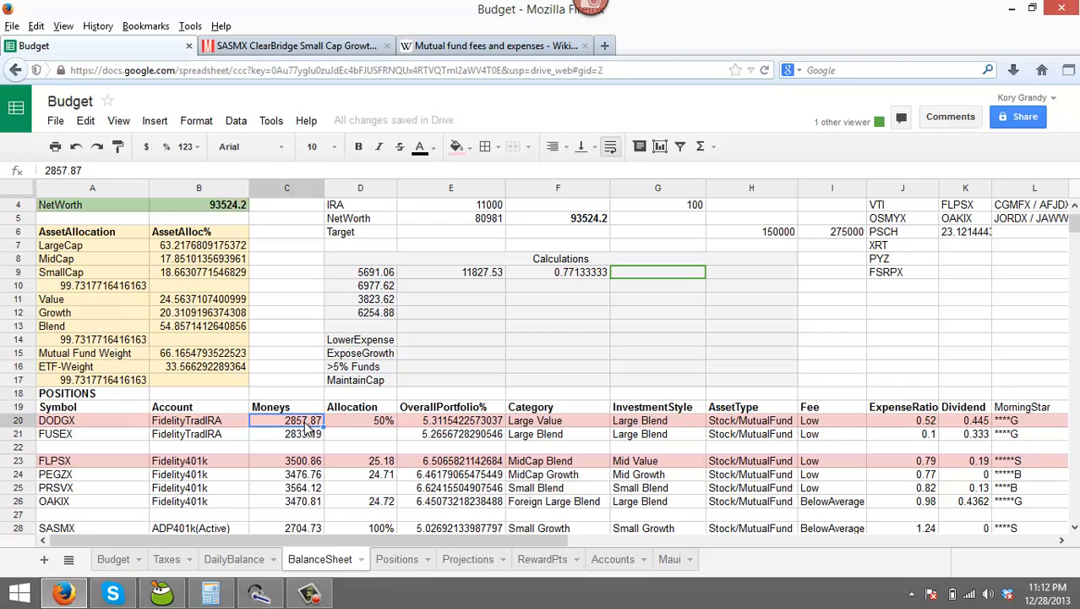
click(306, 435)
click(383, 279)
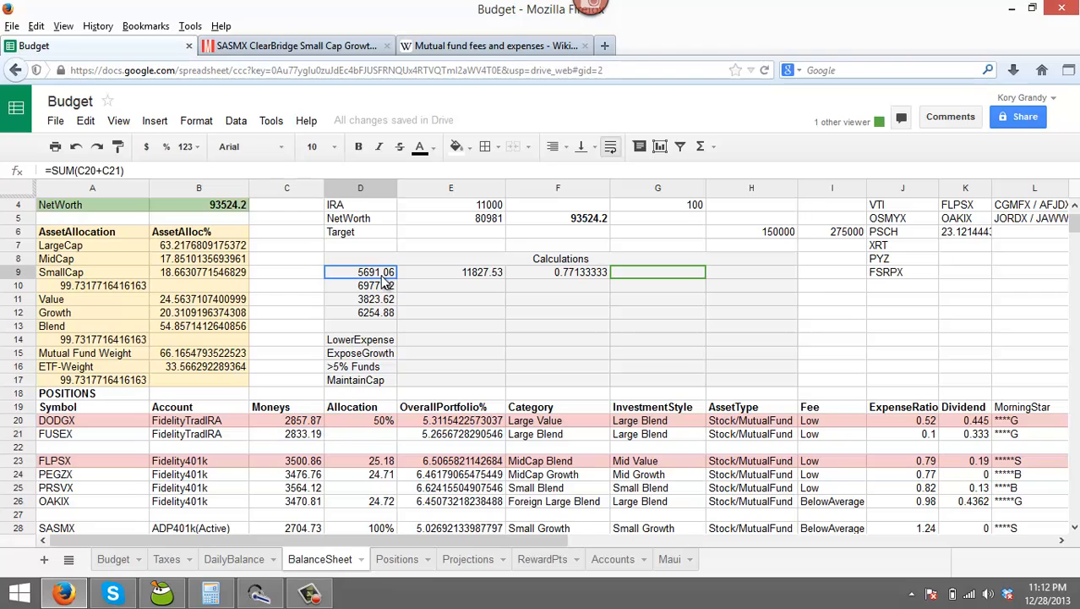
click(299, 463)
click(314, 476)
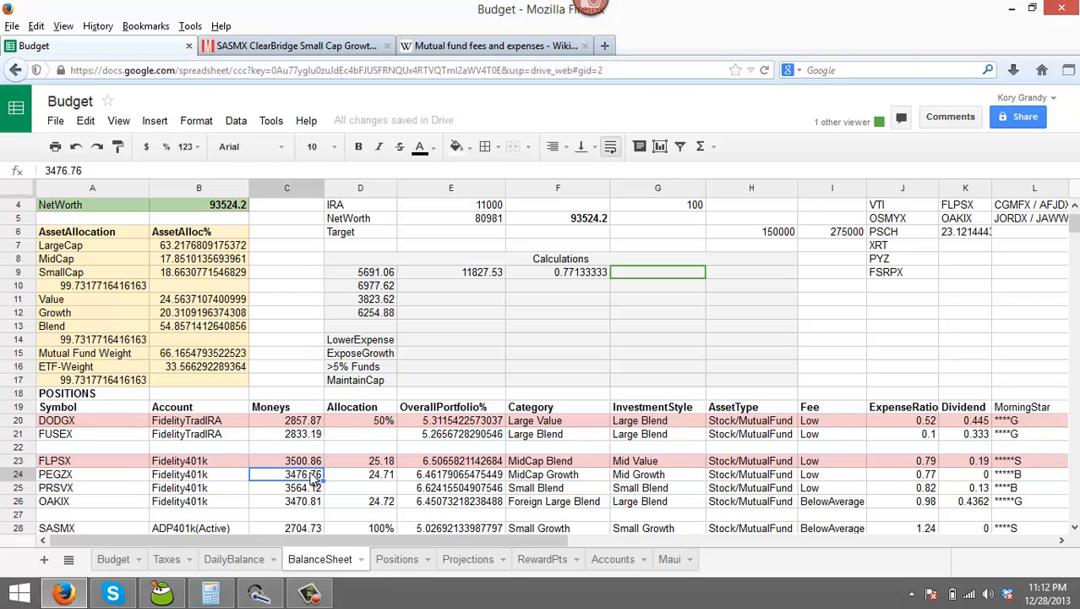
click(358, 289)
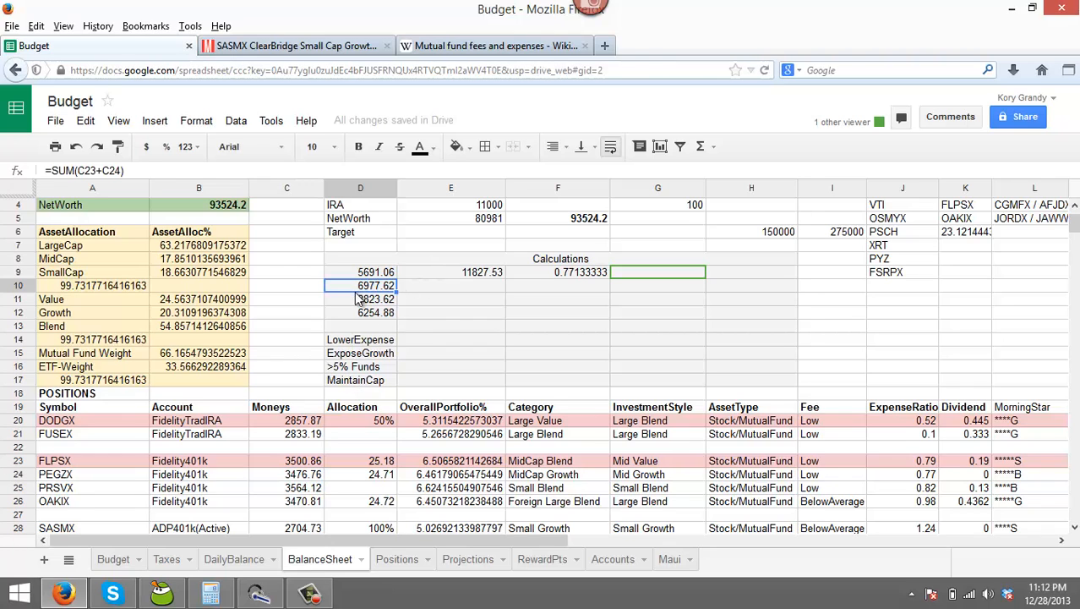
Check the Moneys amounts of the CGMFX and AFJDX positions in the SchwabRothIRA account.
scroll(378, 359, down, 2)
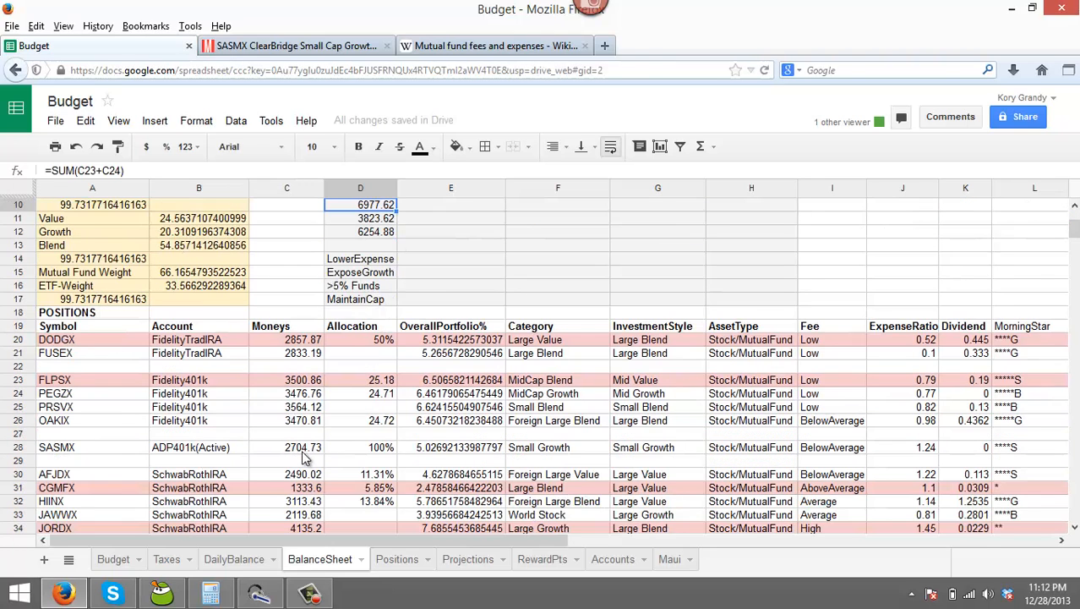
scroll(306, 458, down, 1)
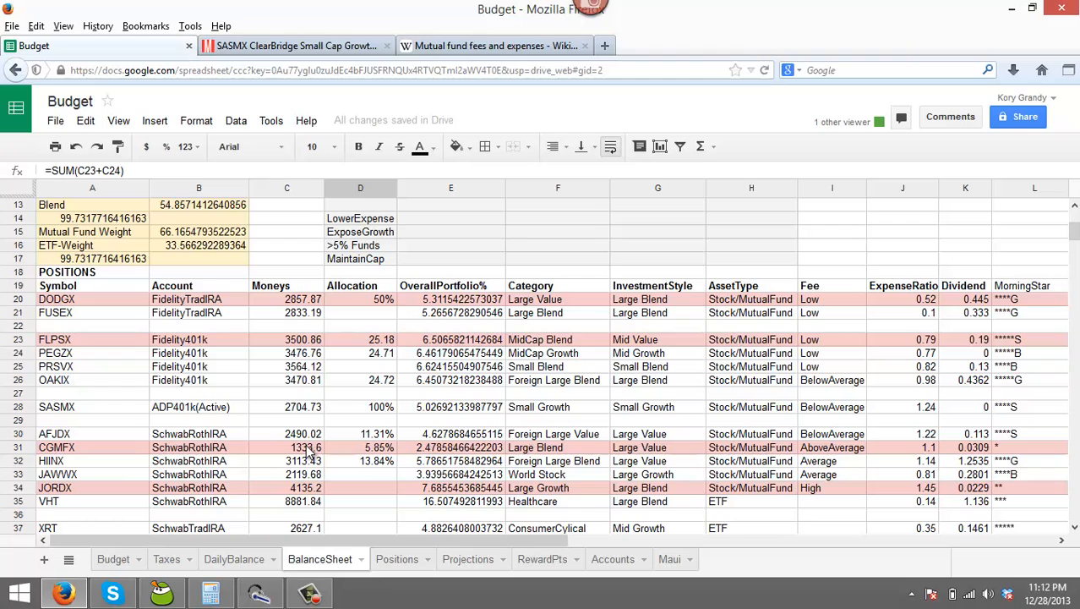
click(310, 447)
click(308, 433)
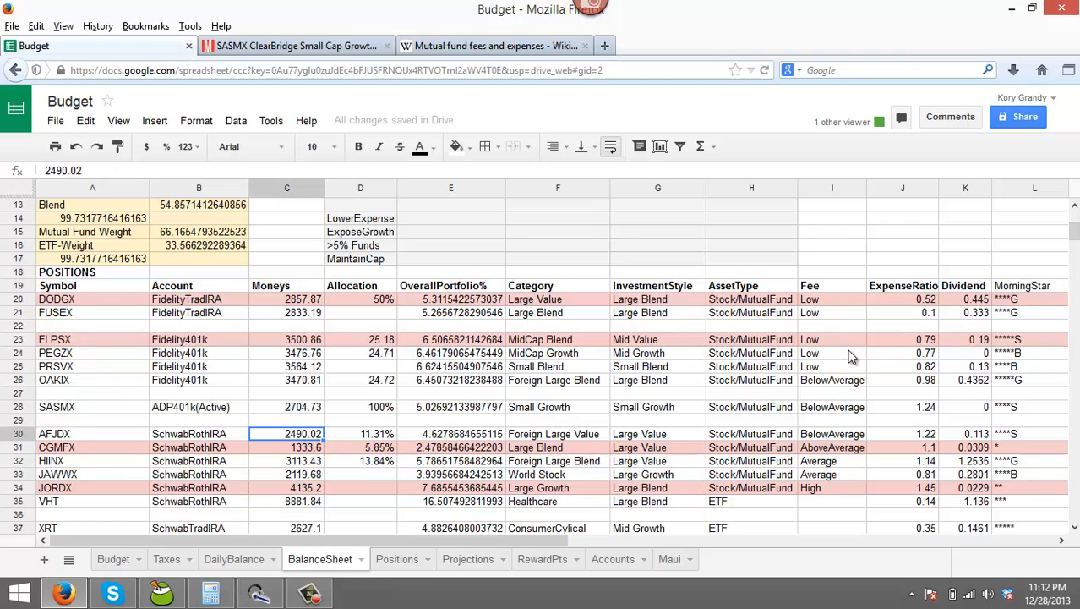
Shift the DODGX money into FUSEX: copy their combined sum, set the Moneys of DODGX to 0 and of FUSEX to 5691.06.
scroll(850, 355, up, 1)
scroll(412, 328, up, 2)
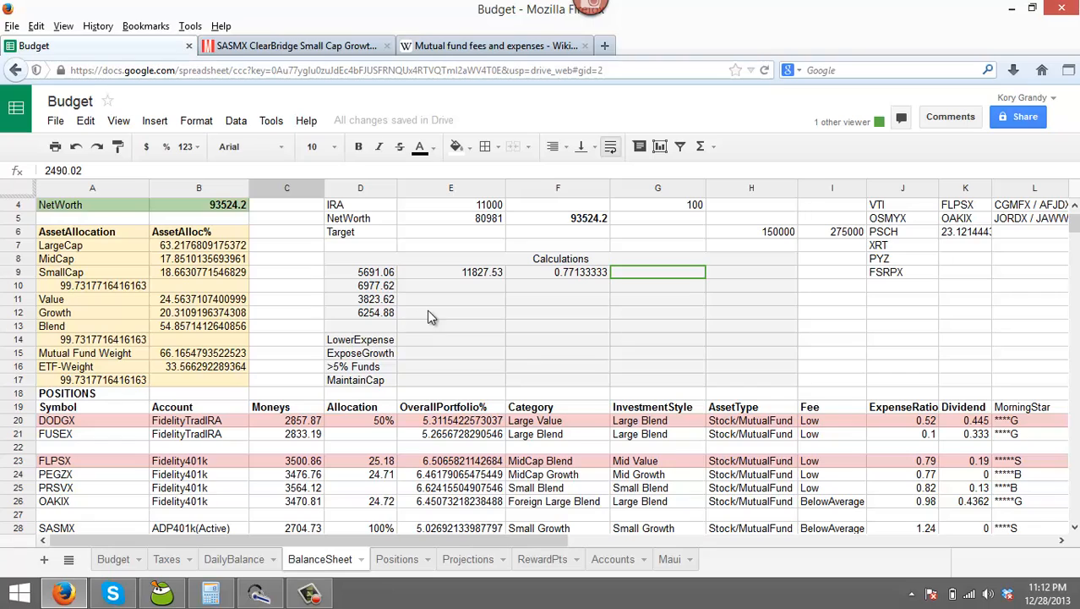
right_click(384, 279)
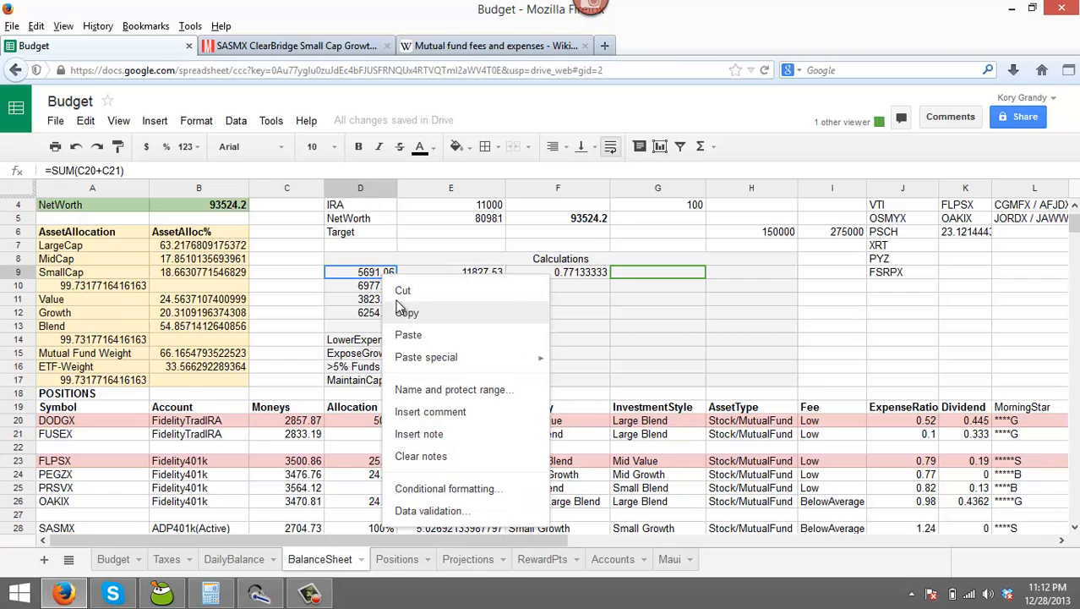
click(404, 312)
click(411, 397)
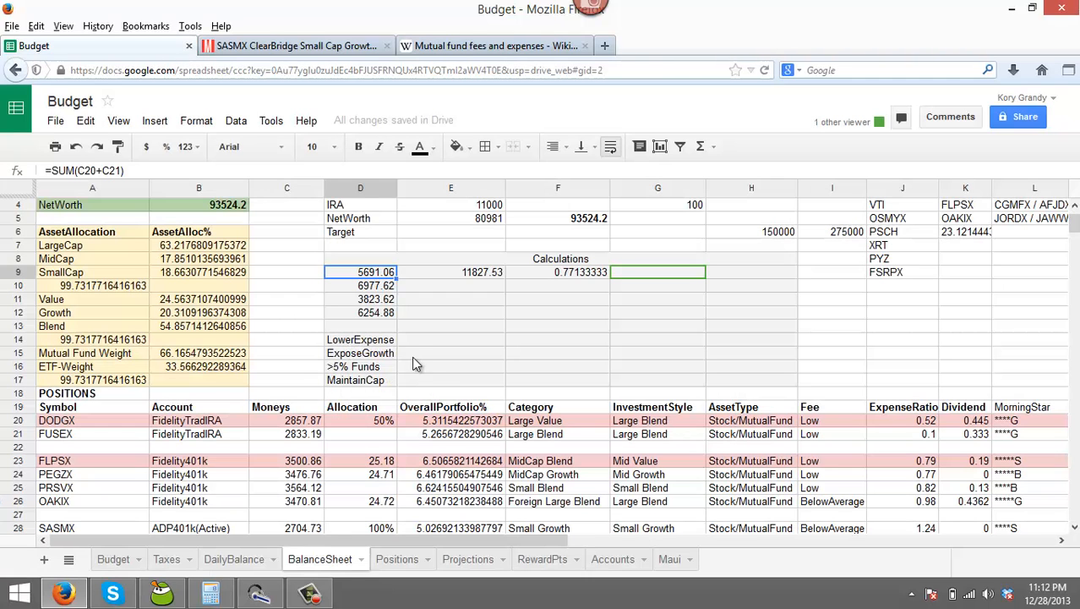
click(304, 421)
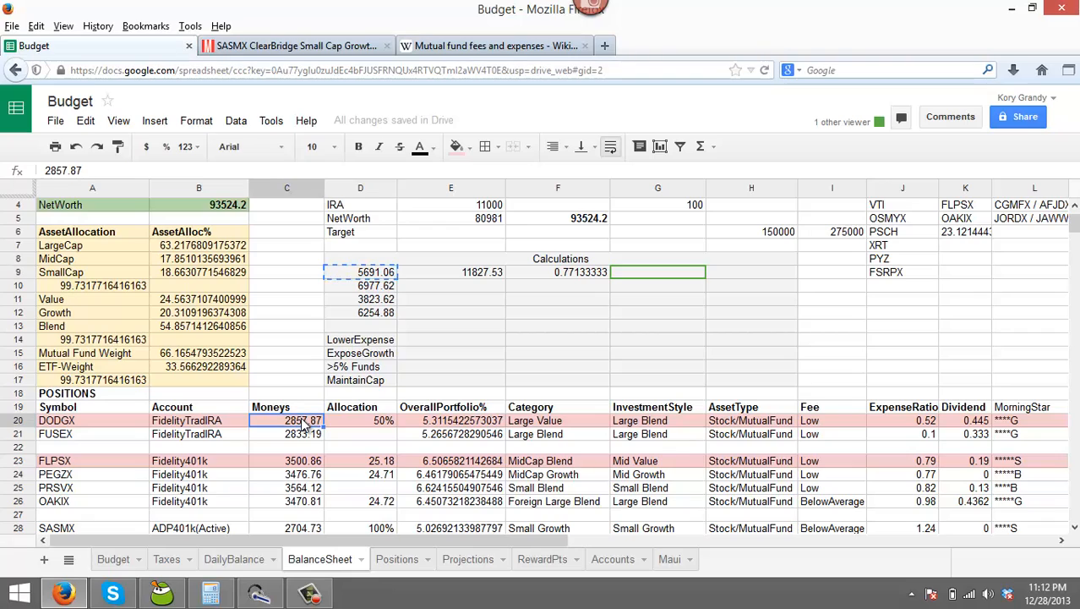
text(0)
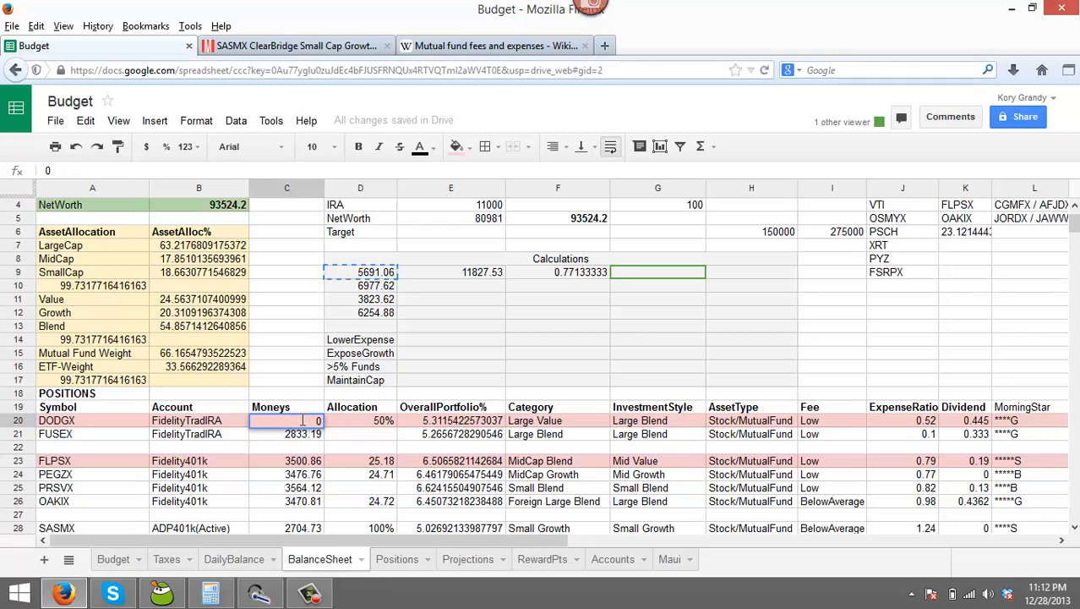
click(317, 436)
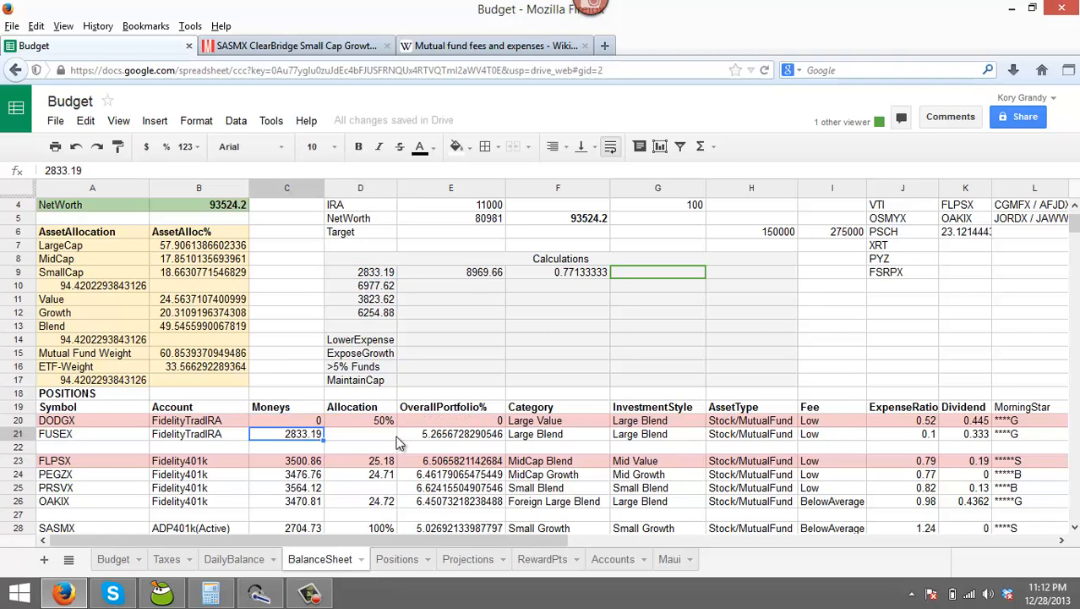
click(377, 287)
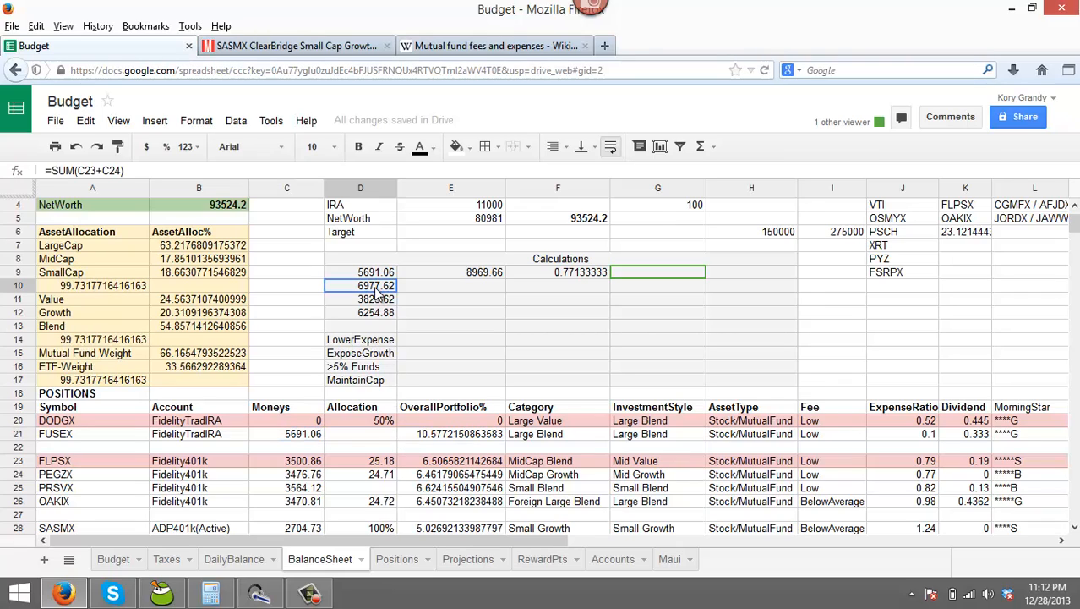
Shift the FLPSX money into PEGZX: set the Moneys of FLPSX to 0 and of PEGZX to the copied sum 6977.62.
click(318, 464)
text(0)
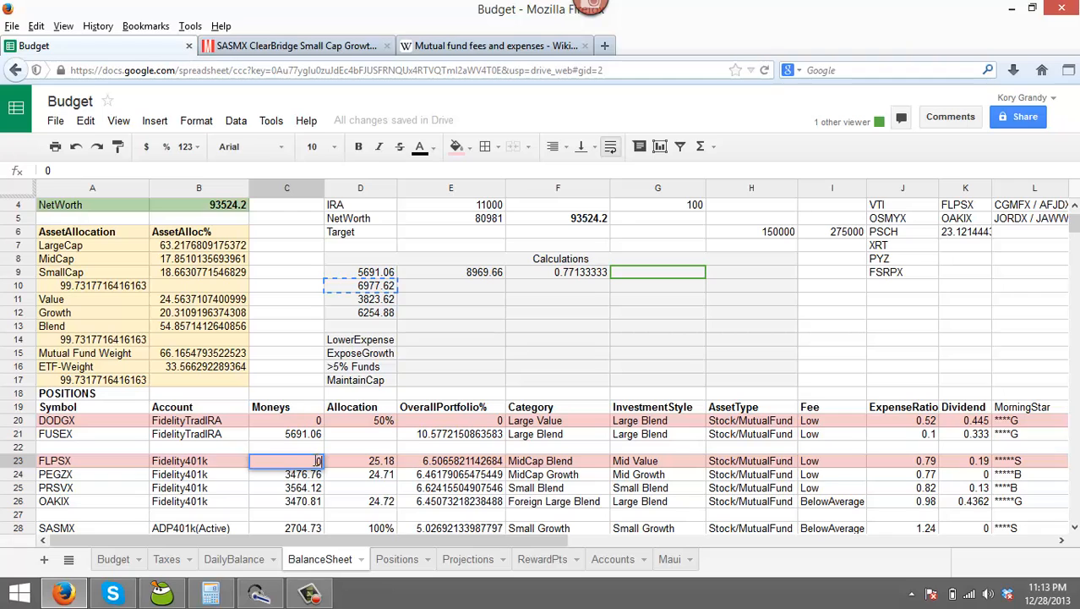
click(313, 476)
key(ctrl+shift+v)
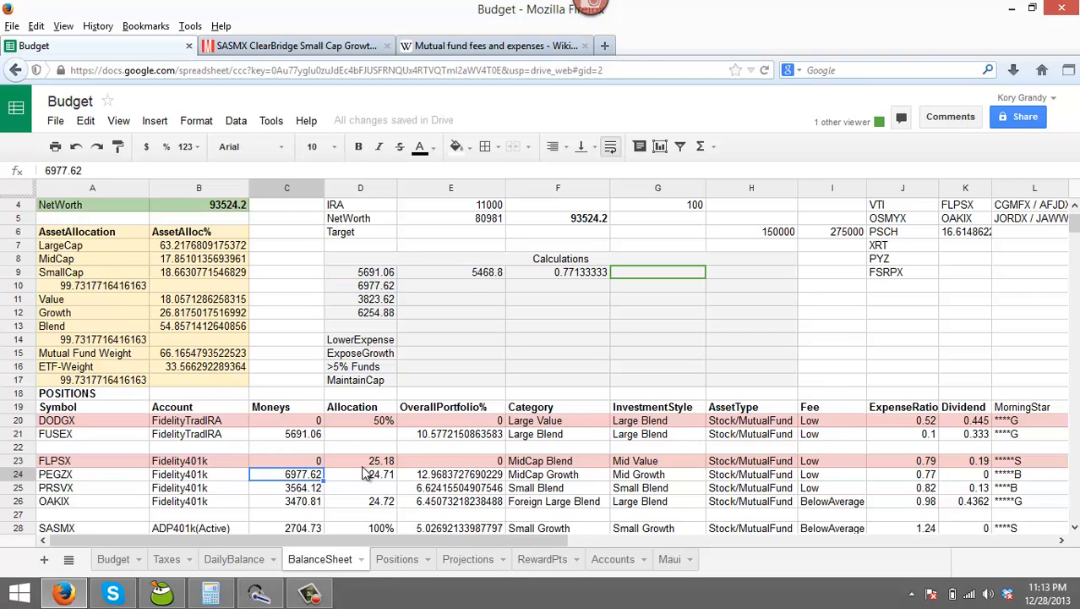
Shift the CGMFX money into AFJDX: copy their combined sum, set the Moneys of CGMFX to 0 and of AFJDX to 3823.62.
scroll(355, 423, down, 2)
click(385, 221)
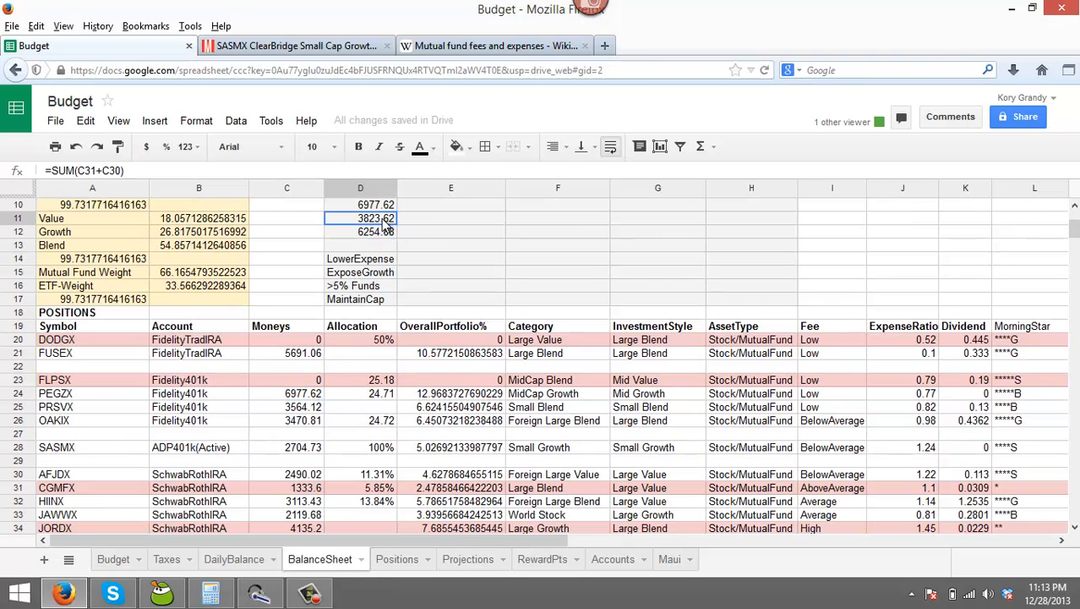
key(ctrl+c)
click(304, 487)
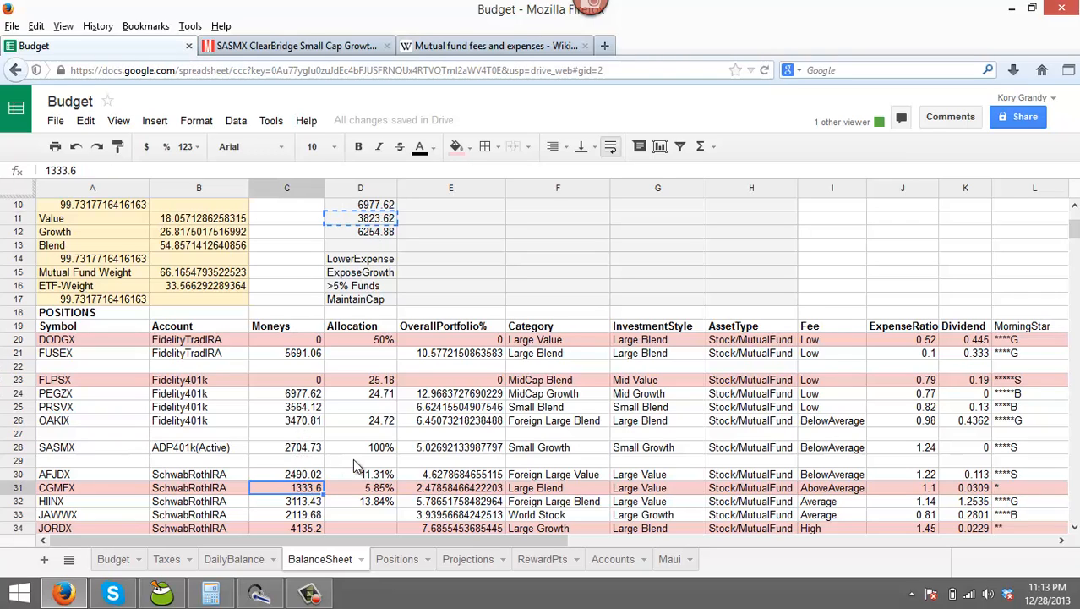
text(0)
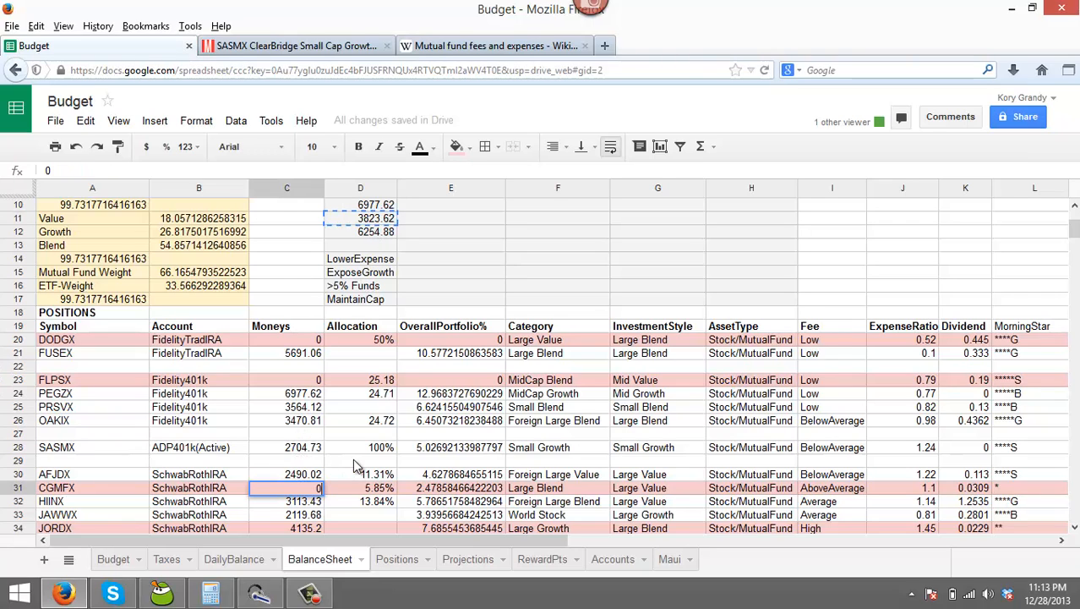
click(308, 476)
key(ctrl+v)
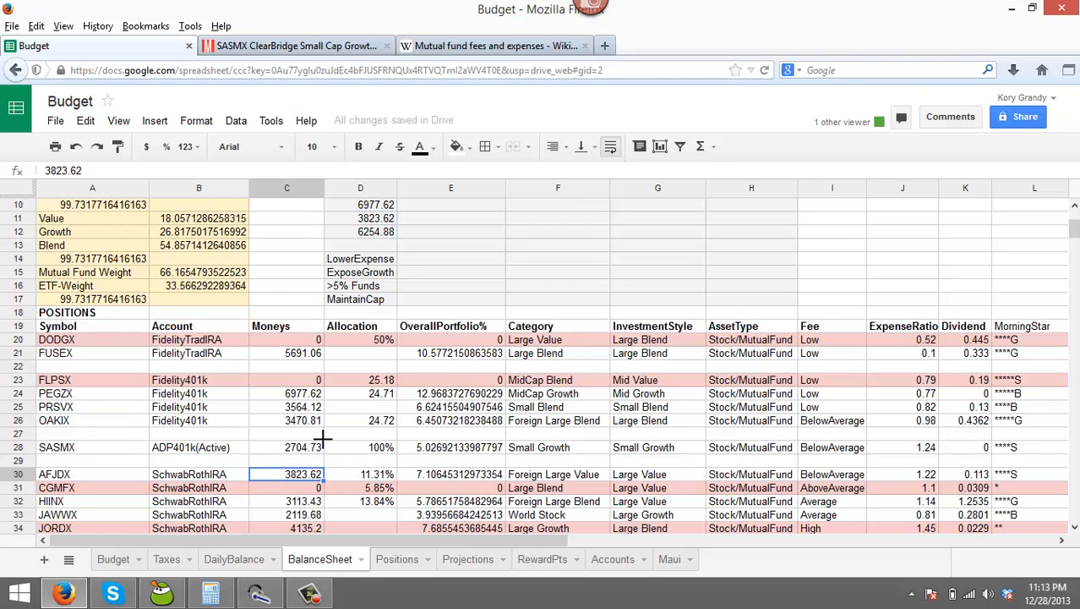
Shift the JORDX money into JAWWX: copy their combined sum, set the Moneys of JORDX to 0 and of JAWWX to 6254.88.
scroll(322, 438, down, 1)
scroll(388, 363, up, 2)
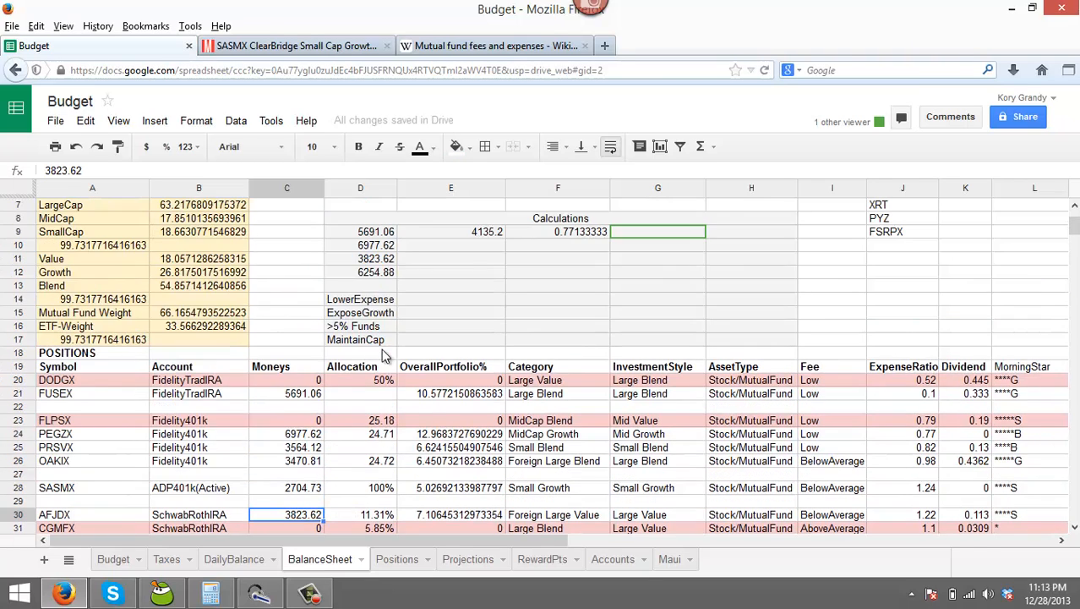
click(373, 279)
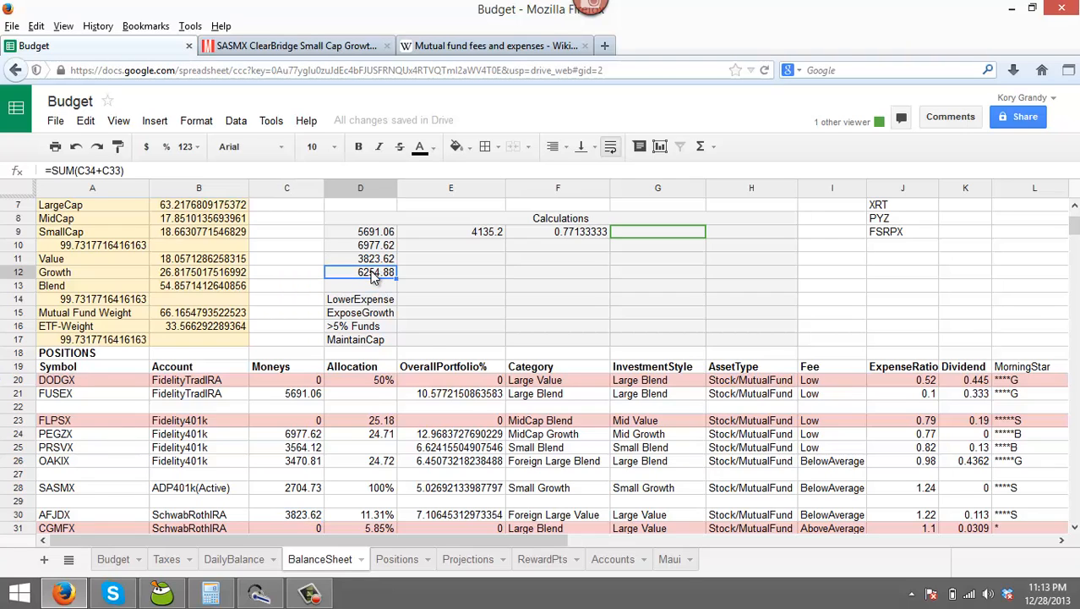
scroll(367, 296, down, 3)
click(315, 446)
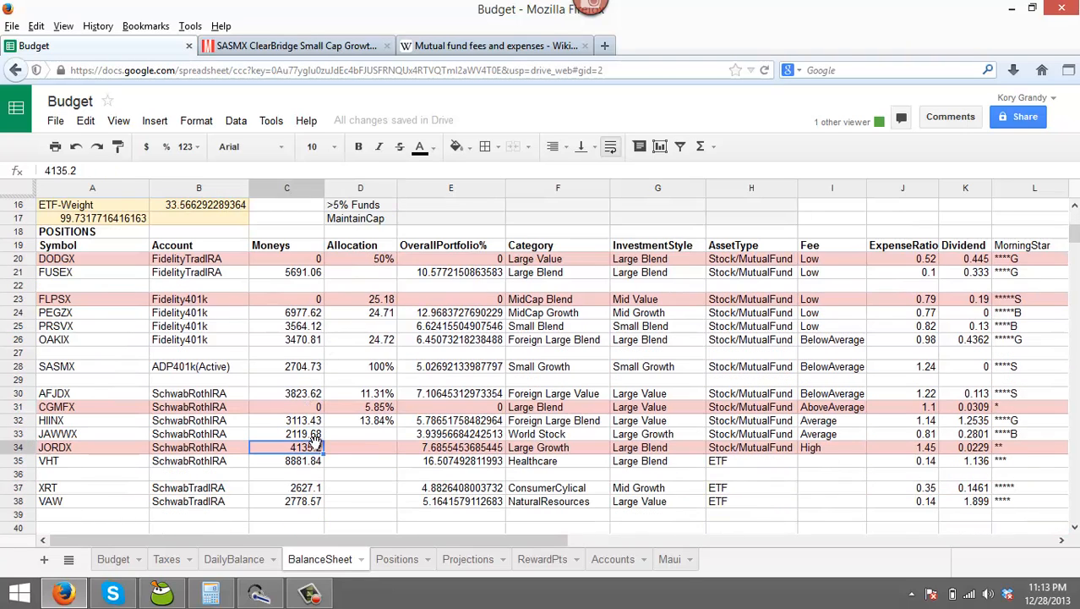
text(0)
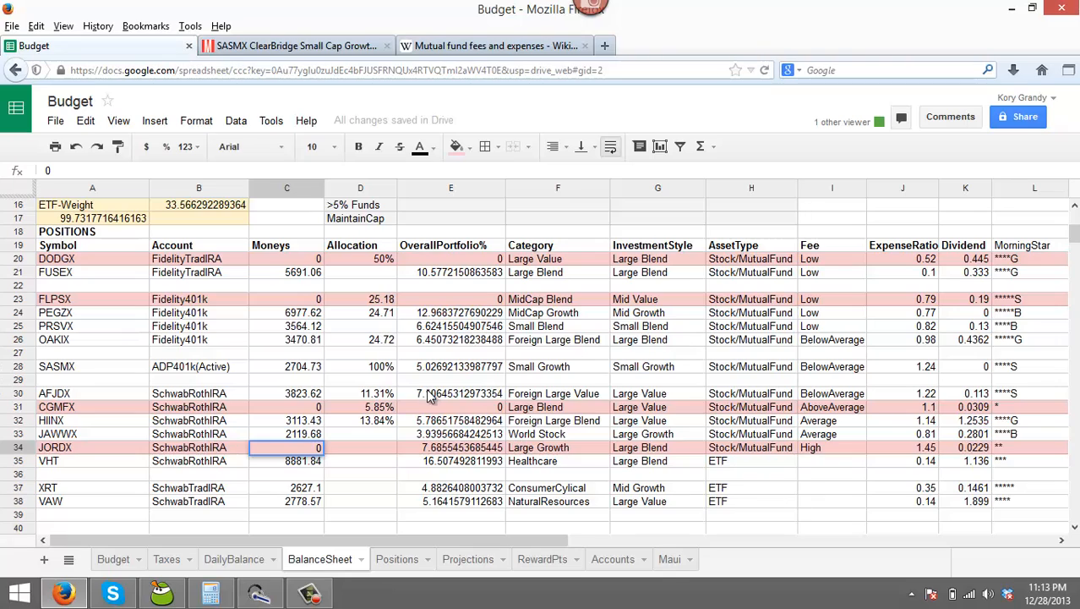
click(296, 433)
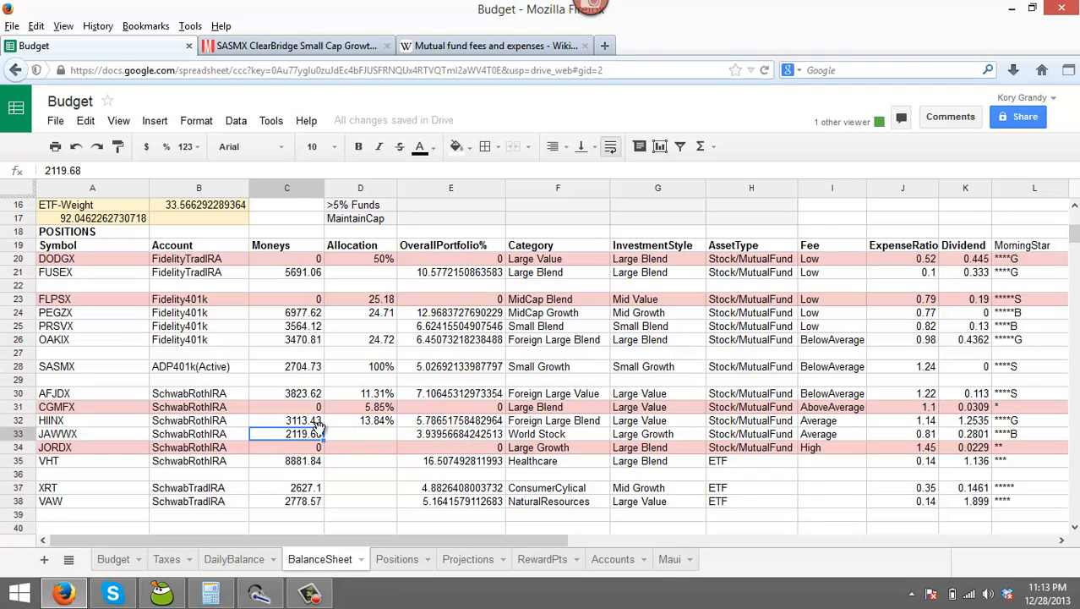
key(ctrl+v)
Check the Fee of the sold fund JORDX, and compare the ExpenseRatio and MorningStar ratings of JORDX and CGMFX.
click(839, 450)
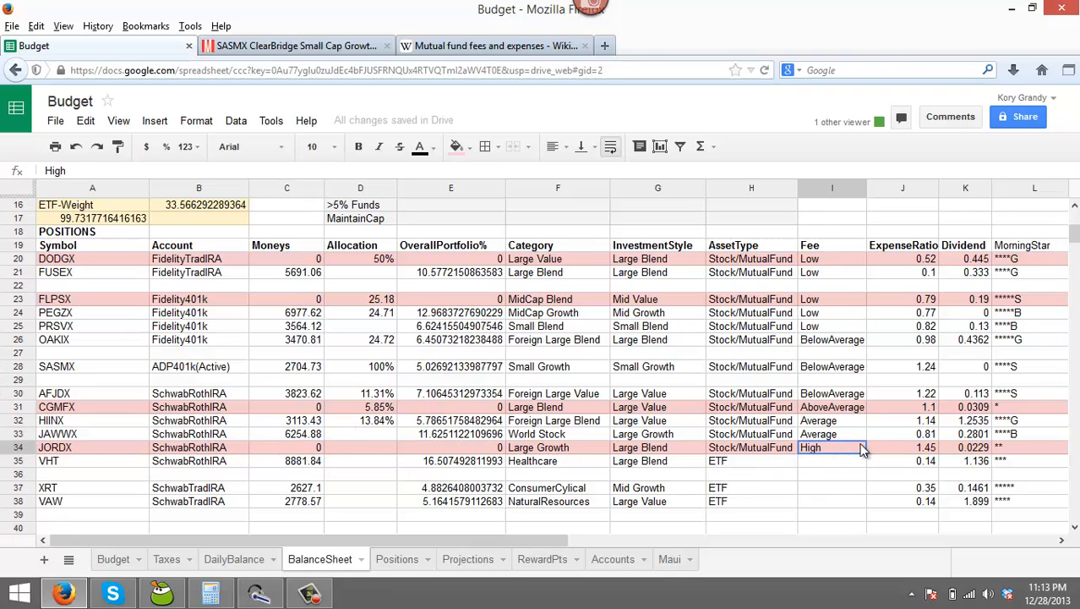
click(928, 449)
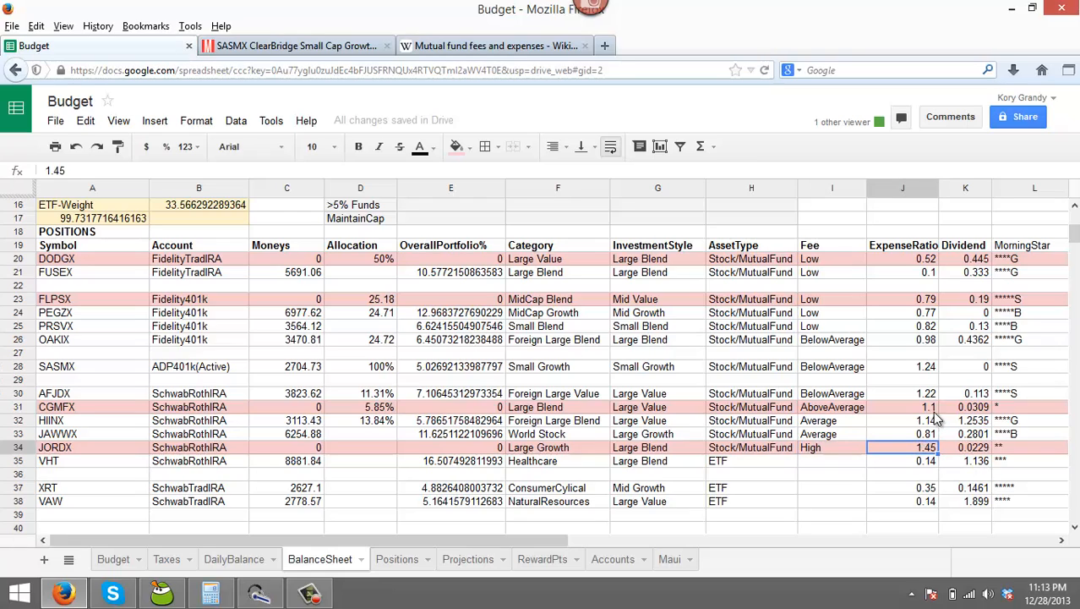
click(929, 407)
click(1003, 449)
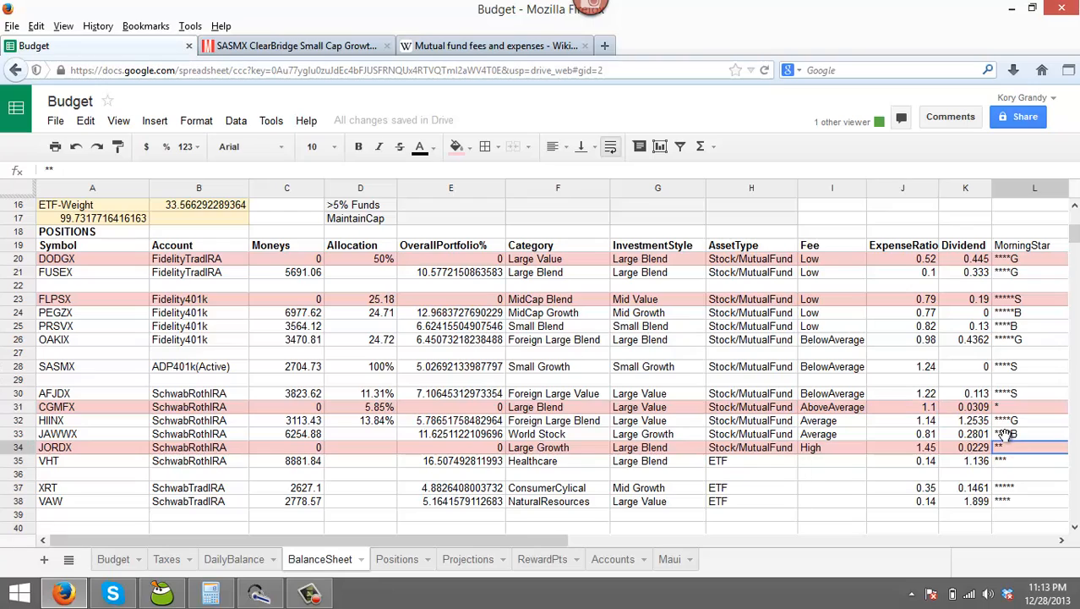
click(1005, 407)
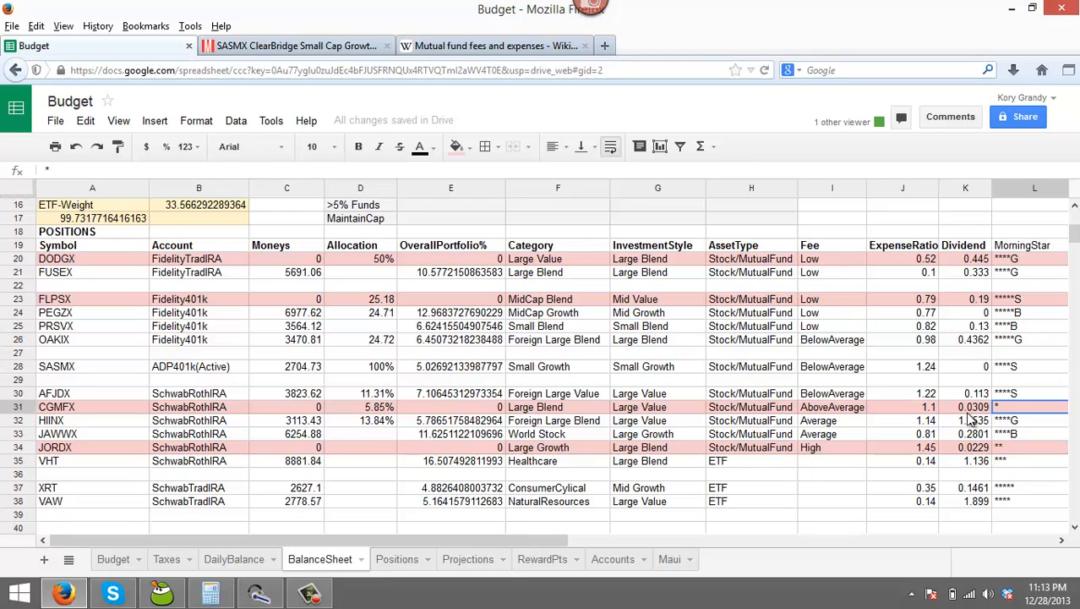
click(1005, 449)
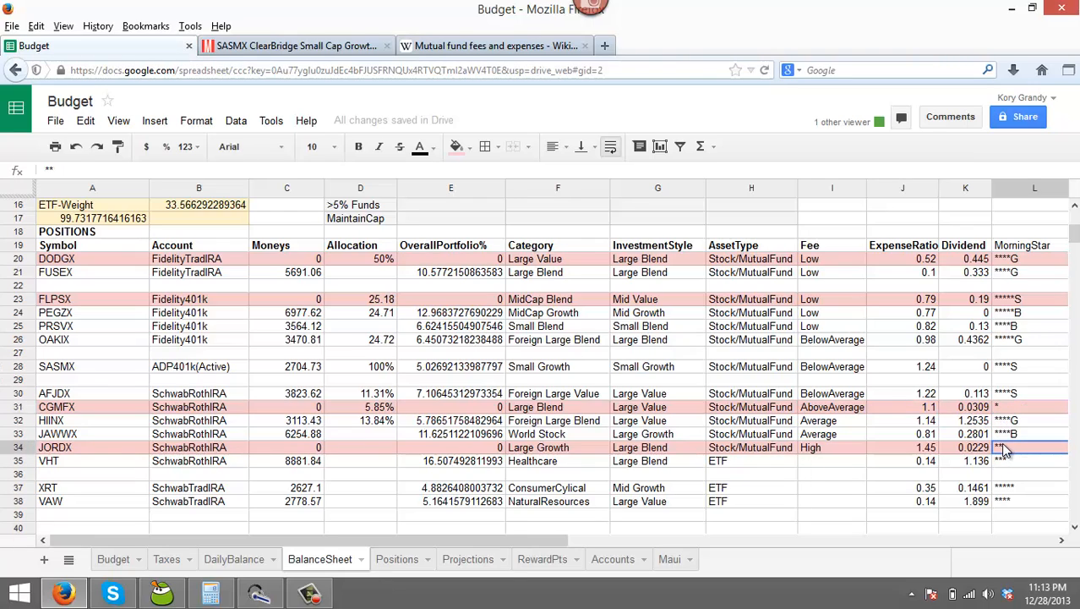
Compare the ExpenseRatio and MorningStar ratings of the bought funds JAWWX and AFJDX with the values of CGMFX and FLPSX.
click(1005, 437)
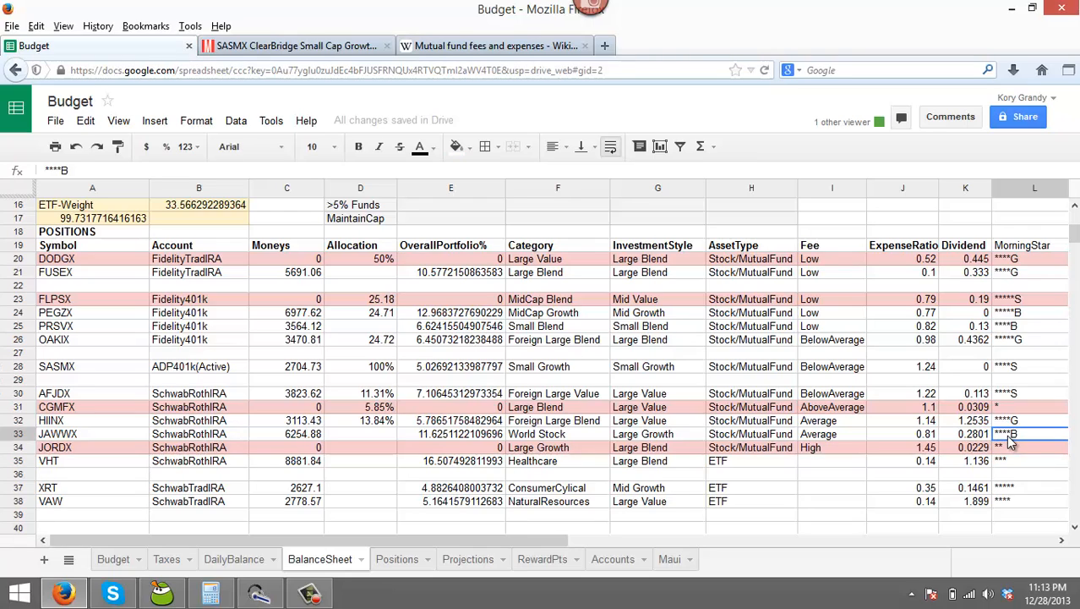
click(903, 439)
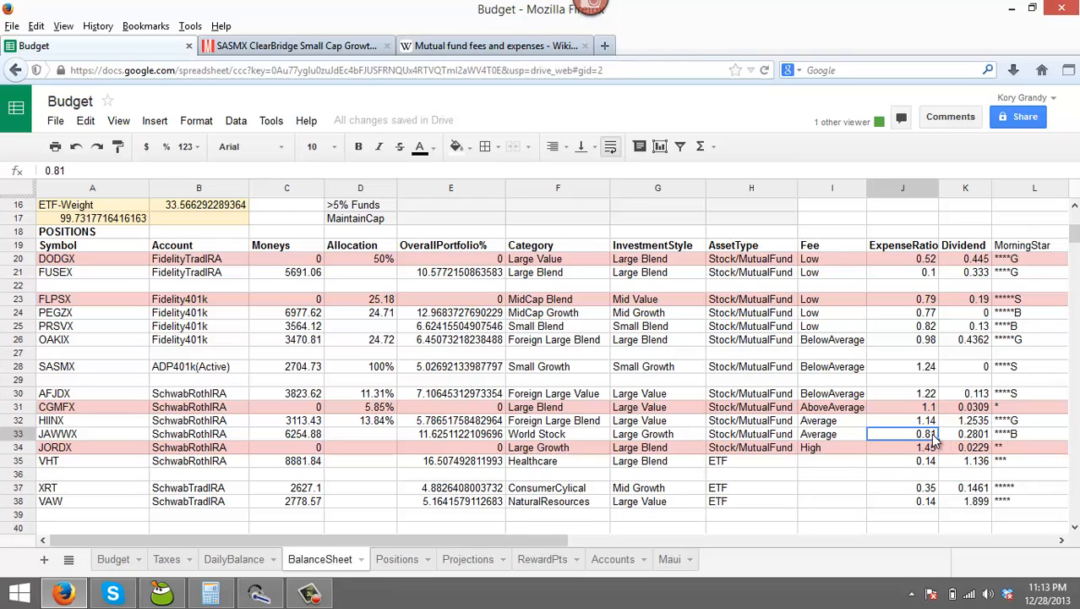
click(1006, 408)
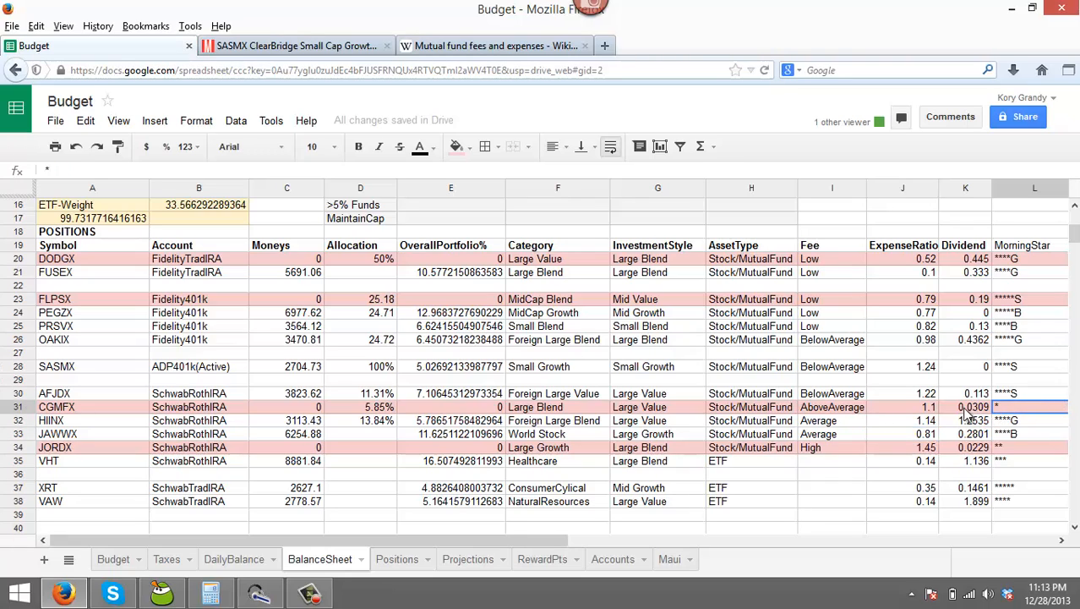
click(932, 395)
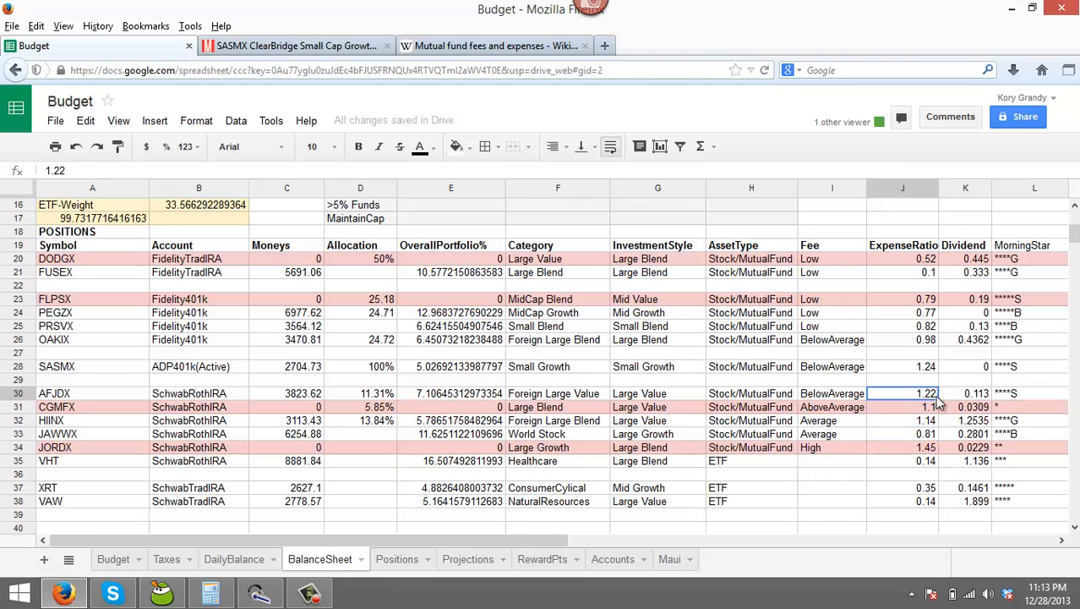
click(1013, 396)
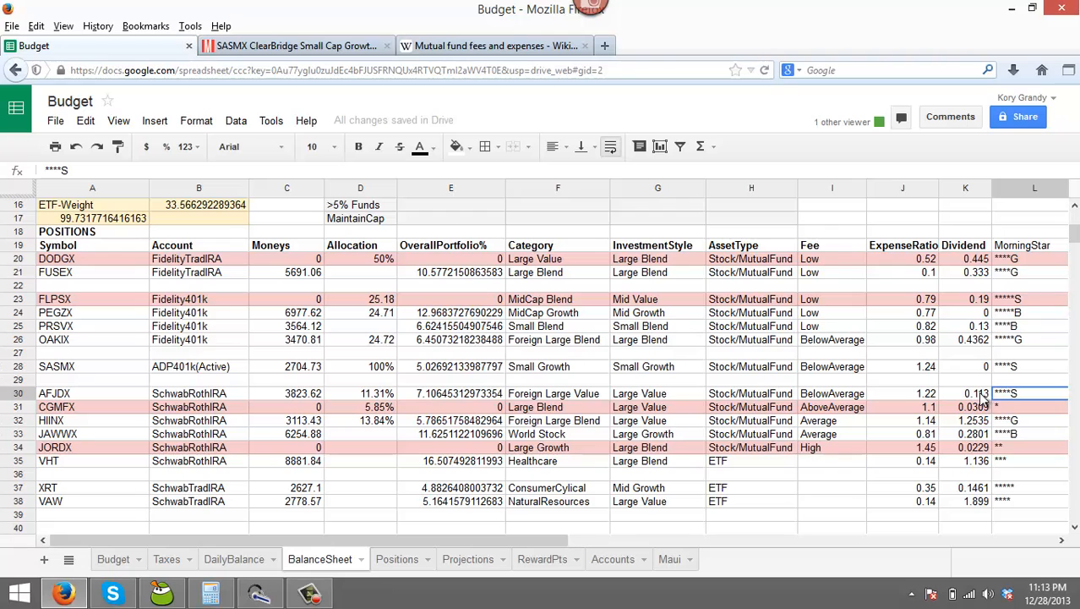
click(930, 299)
Undo the fund swaps and highlight the original AssetAlloc% values for LargeCap through SmallCap and Value through Blend.
scroll(931, 314, up, 3)
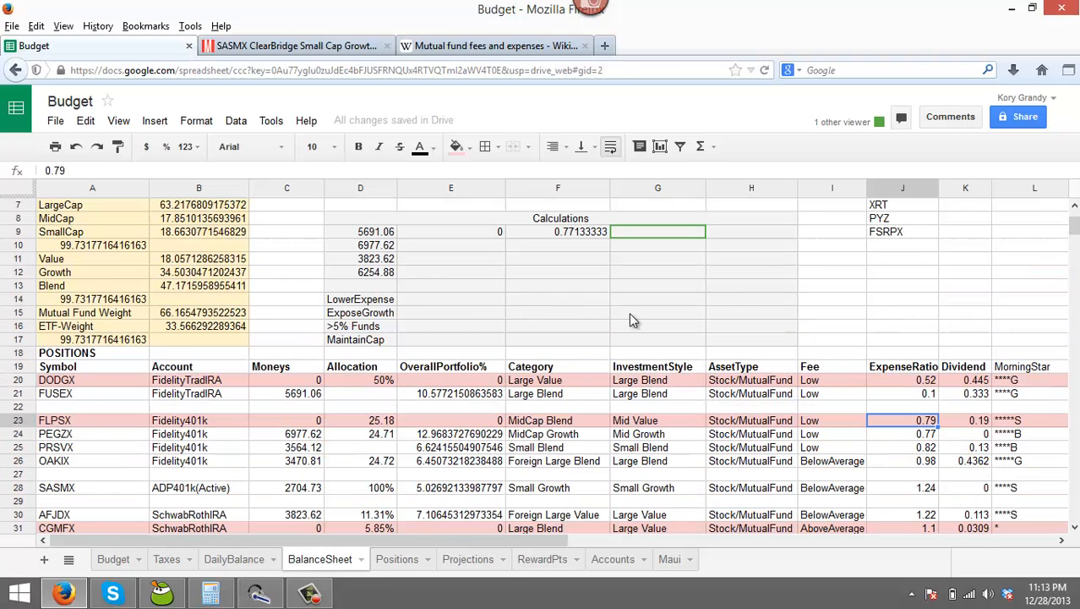
scroll(629, 315, up, 2)
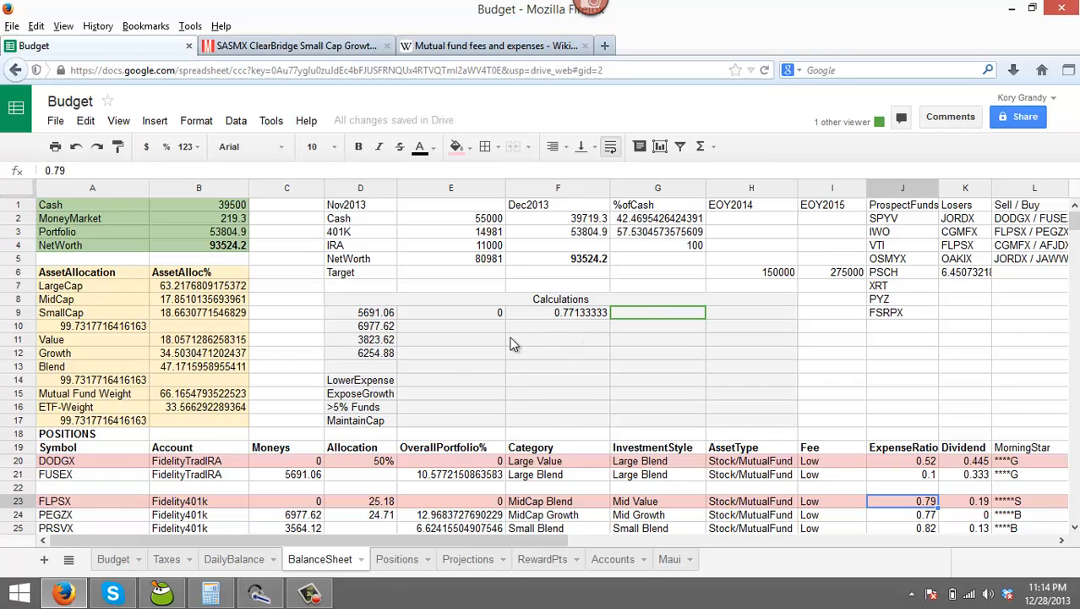
click(183, 353)
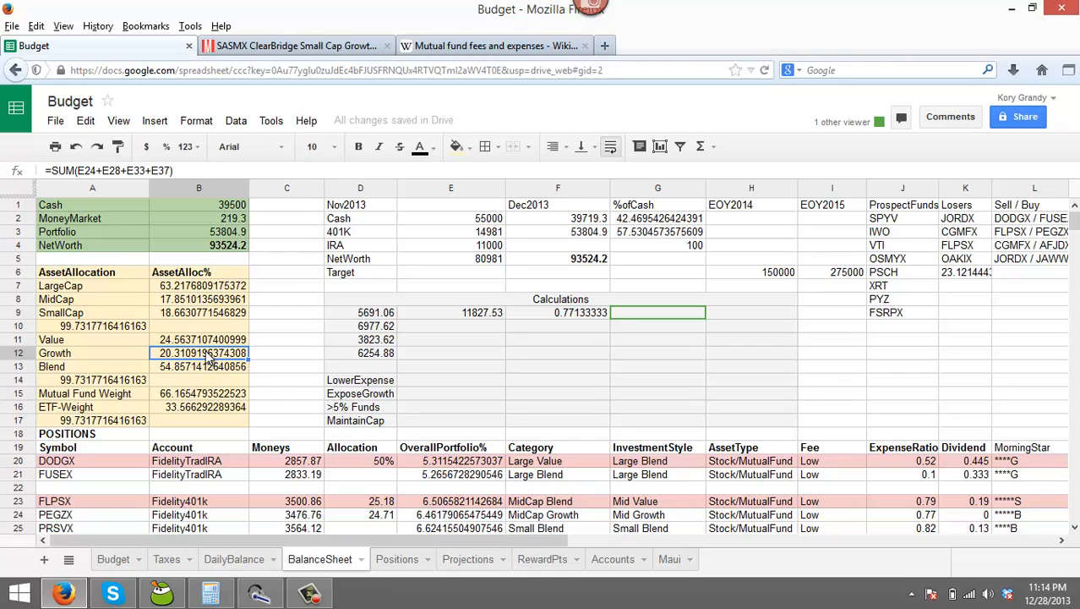
drag(172, 291, 189, 311)
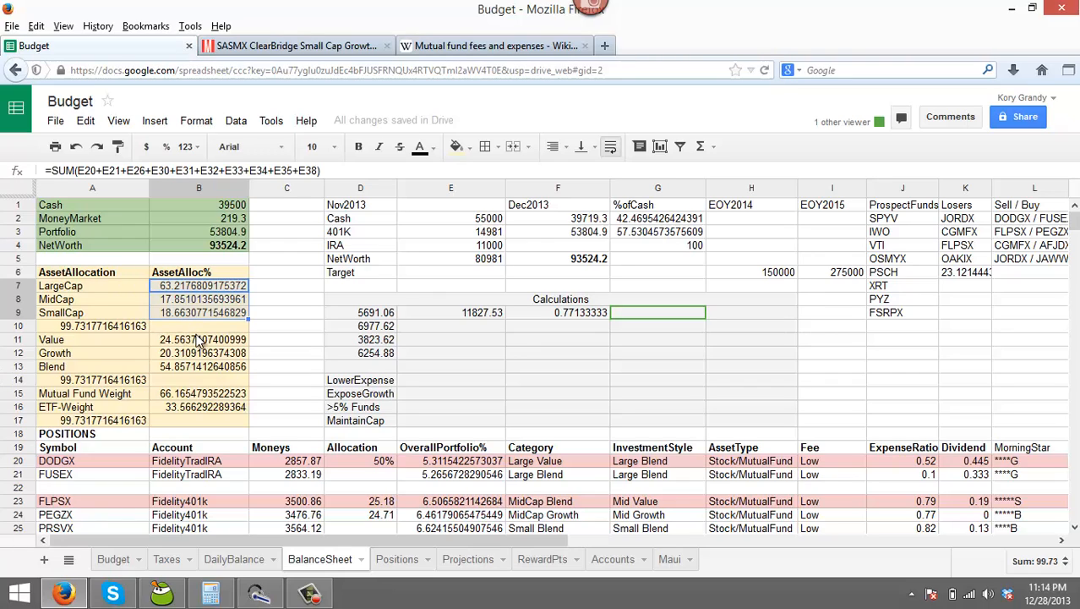
click(201, 339)
drag(205, 353, 213, 370)
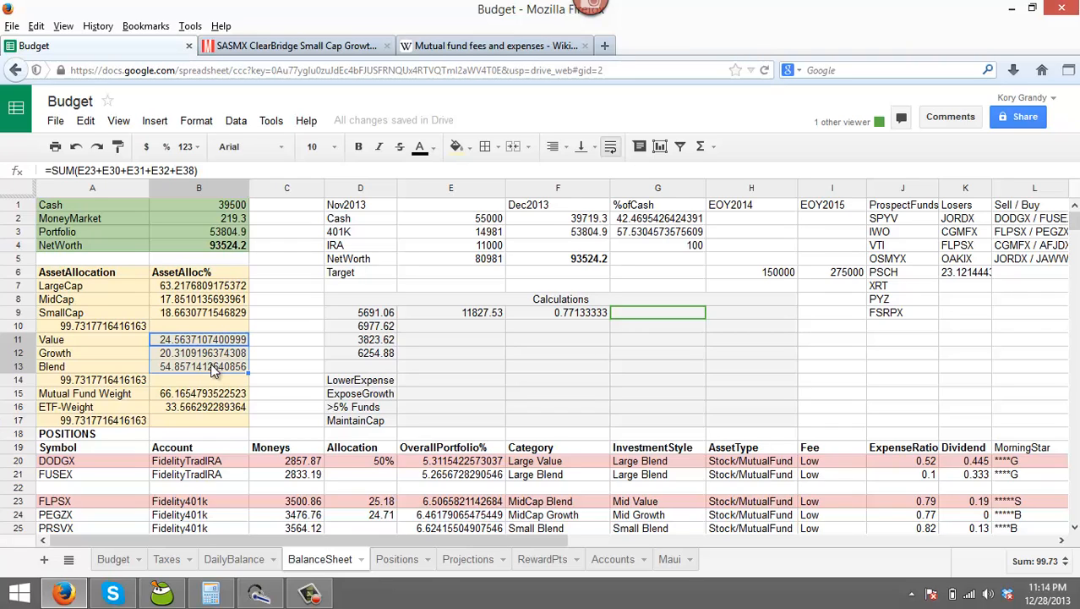
Redo the fund swaps and check the resulting Value and Growth percentages under AssetAlloc%.
scroll(507, 372, down, 1)
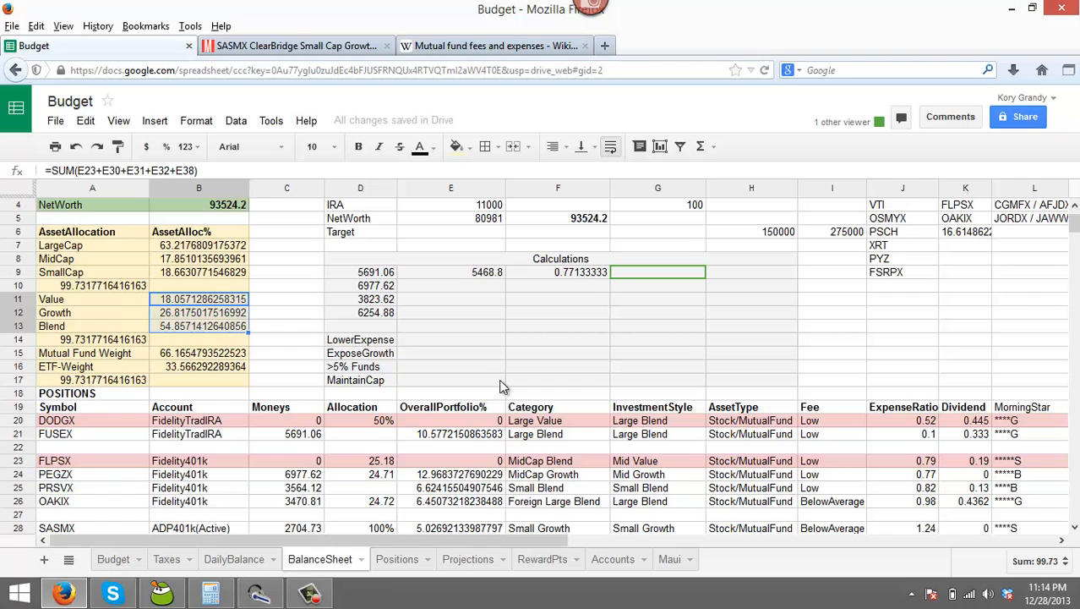
scroll(499, 378, down, 3)
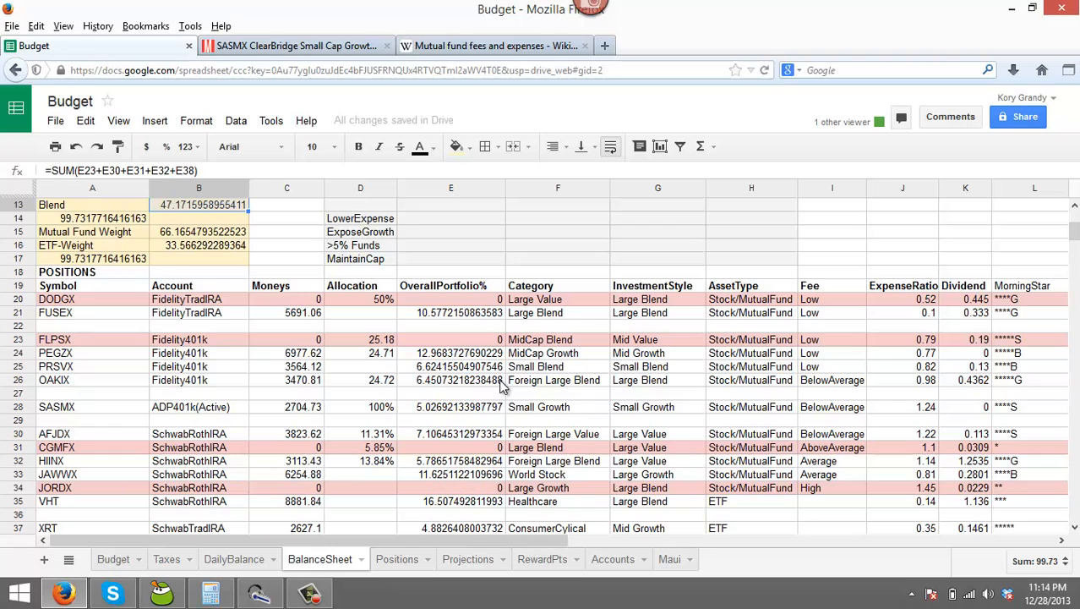
scroll(500, 385, up, 4)
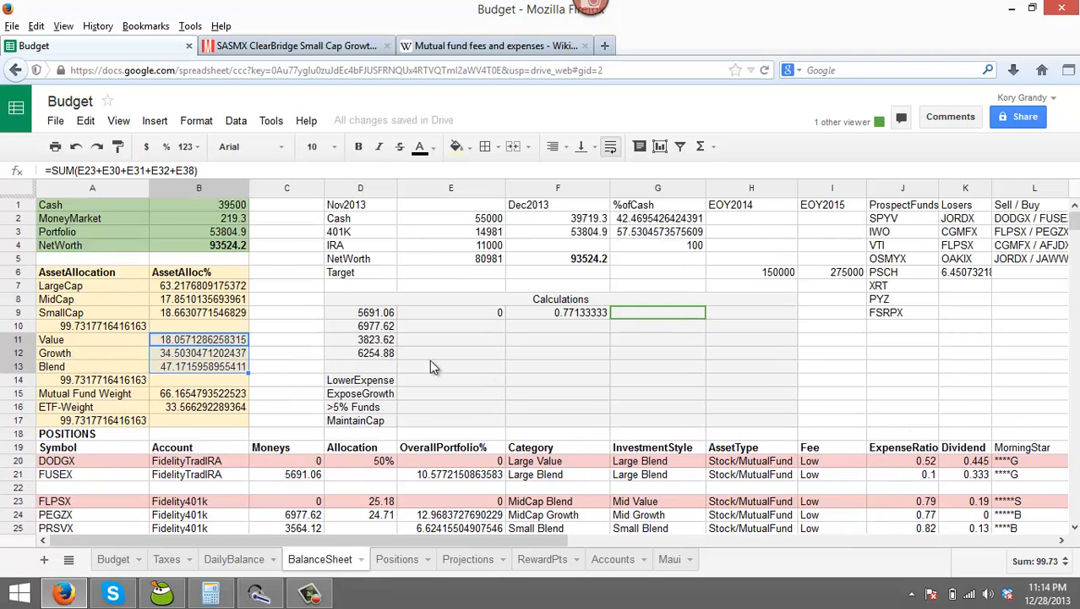
click(204, 341)
click(210, 354)
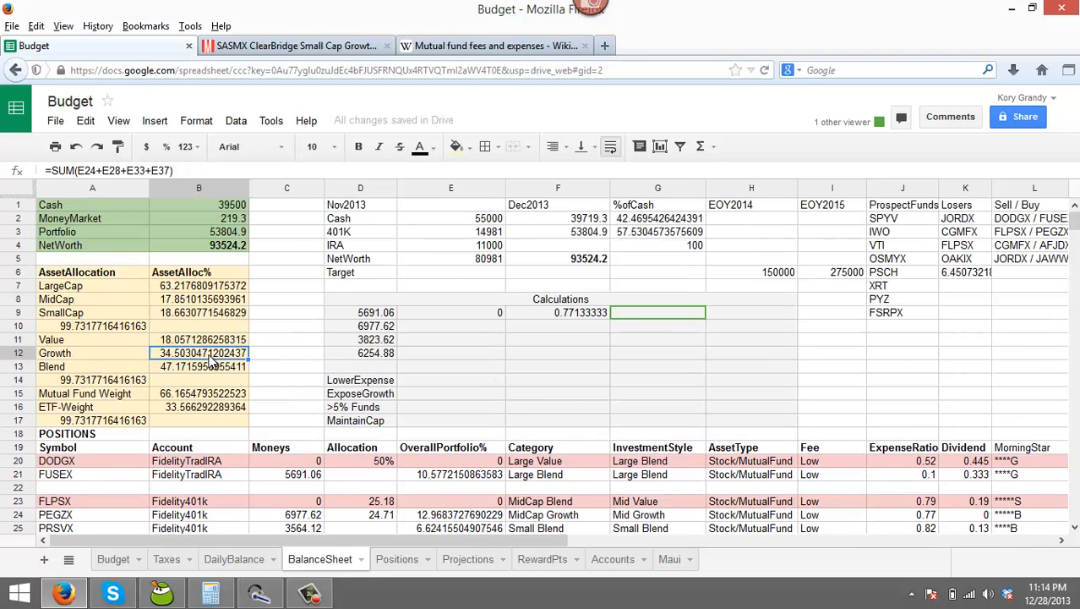
Check the ExpenseRatio of DODGX and the Calculations formula that sums the Moneys of the four sold funds.
click(652, 350)
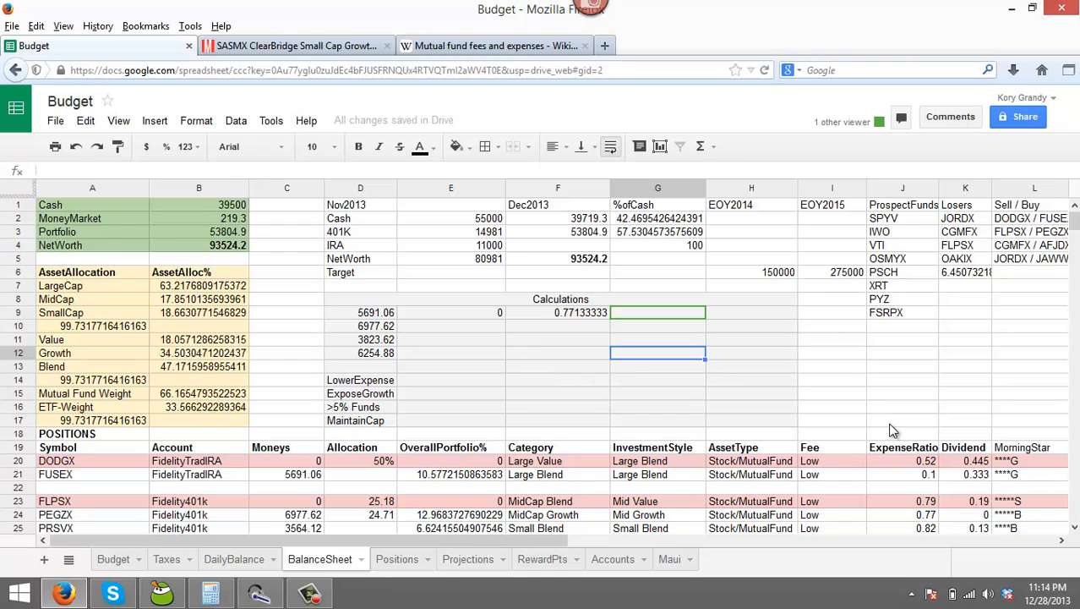
click(925, 464)
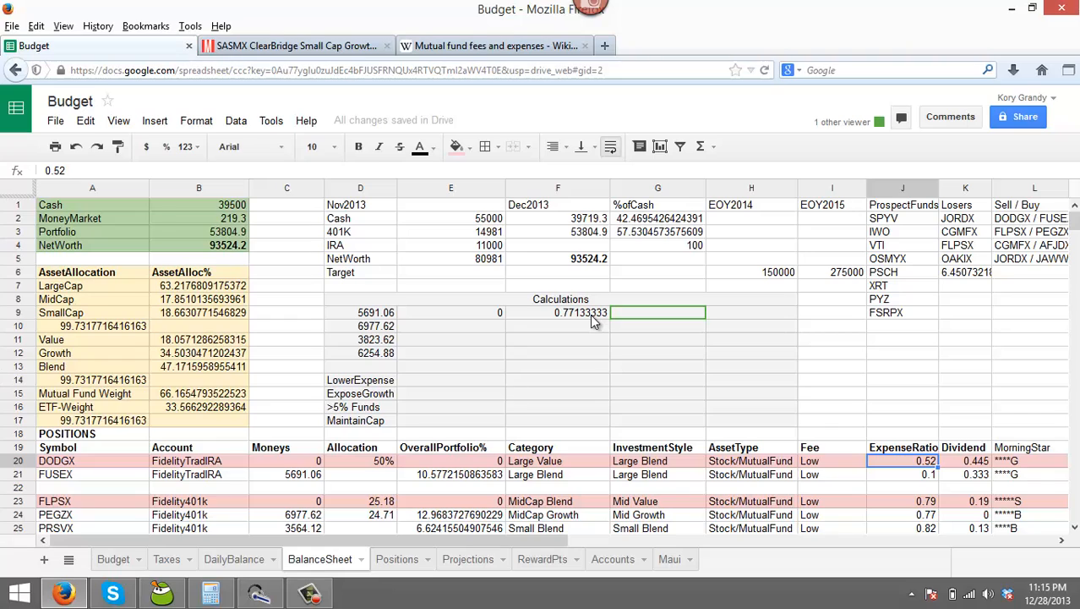
click(479, 315)
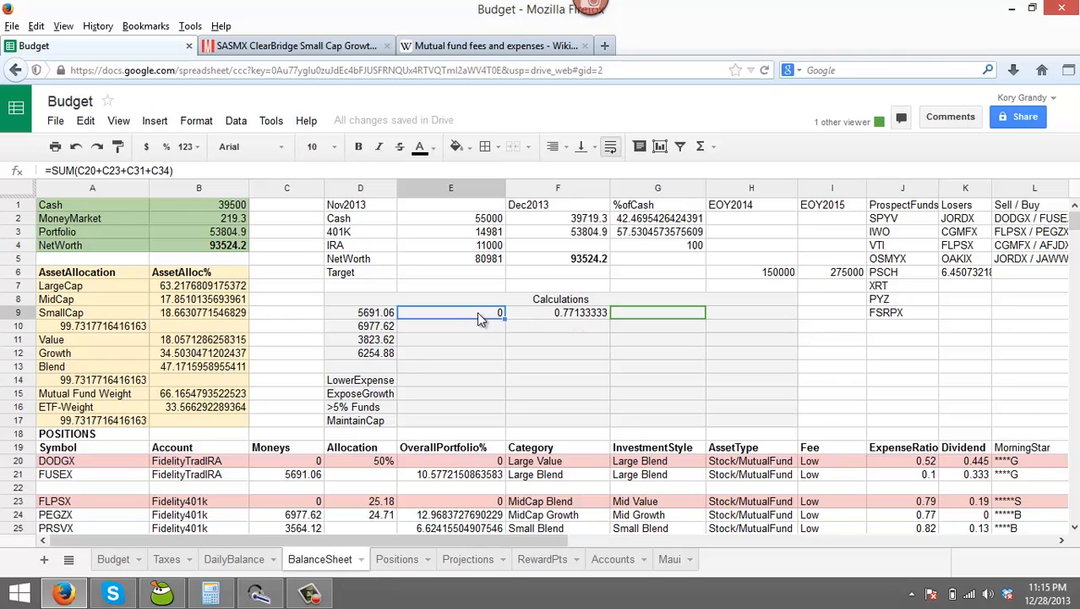
Switch to Calculator, copy the total 11827.53 and return to the spreadsheet.
key(alt+Tab)
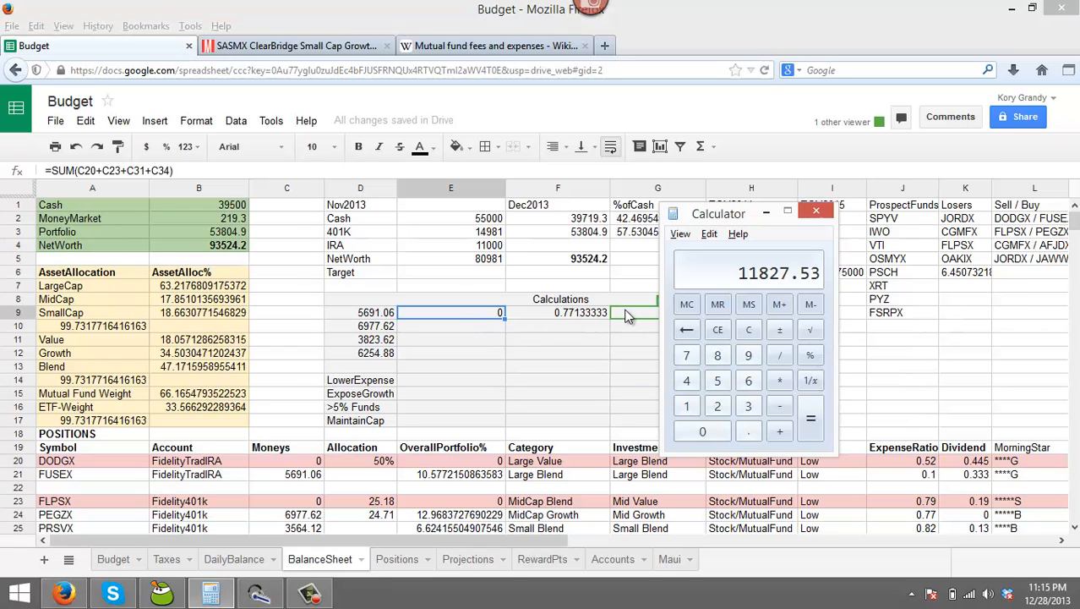
click(709, 234)
click(716, 251)
click(444, 355)
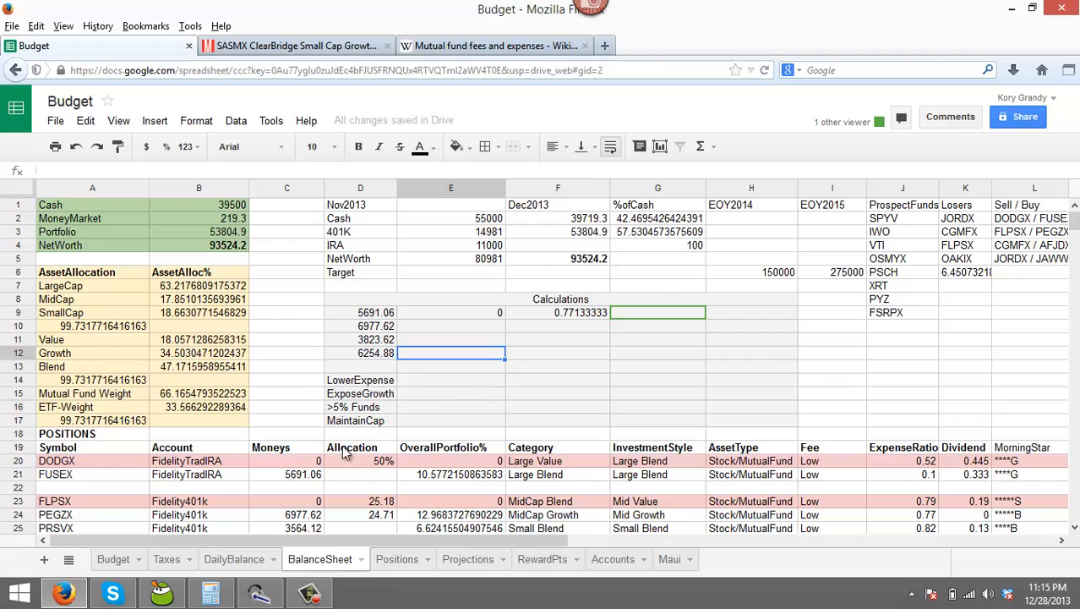
Check the Moneys values of the sold funds FLPSX, CGMFX and JORDX in the positions.
click(300, 463)
scroll(296, 468, down, 1)
click(296, 463)
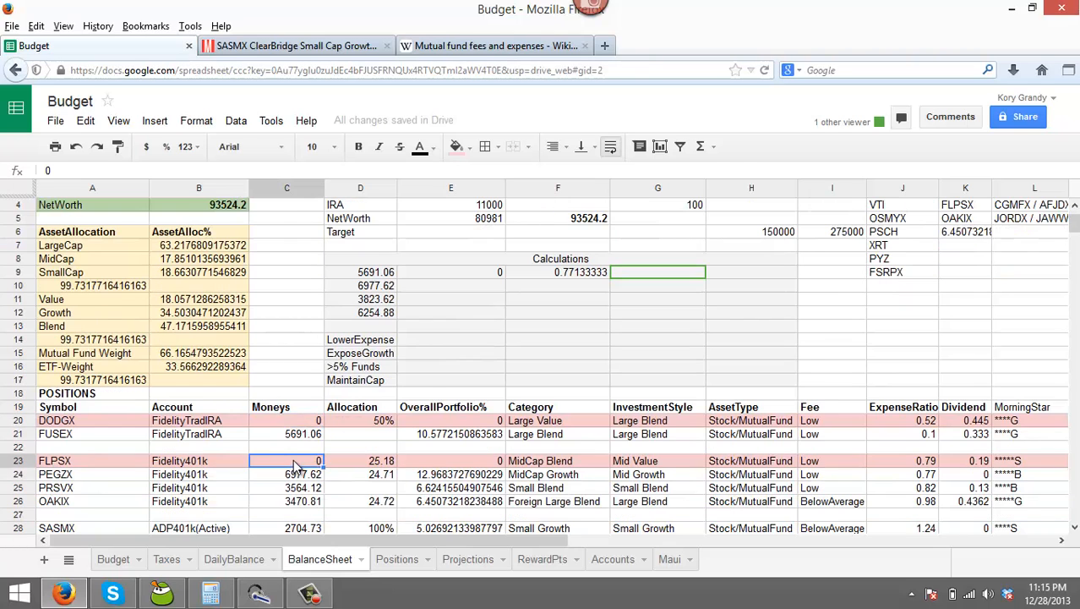
scroll(296, 468, down, 1)
scroll(296, 468, down, 2)
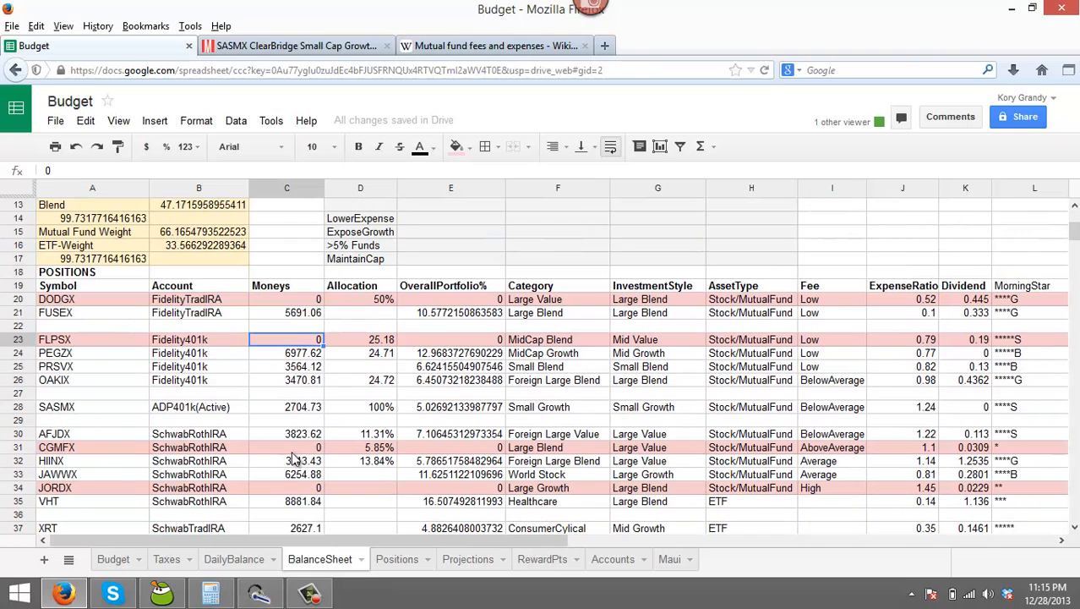
click(296, 448)
click(309, 488)
scroll(311, 489, down, 2)
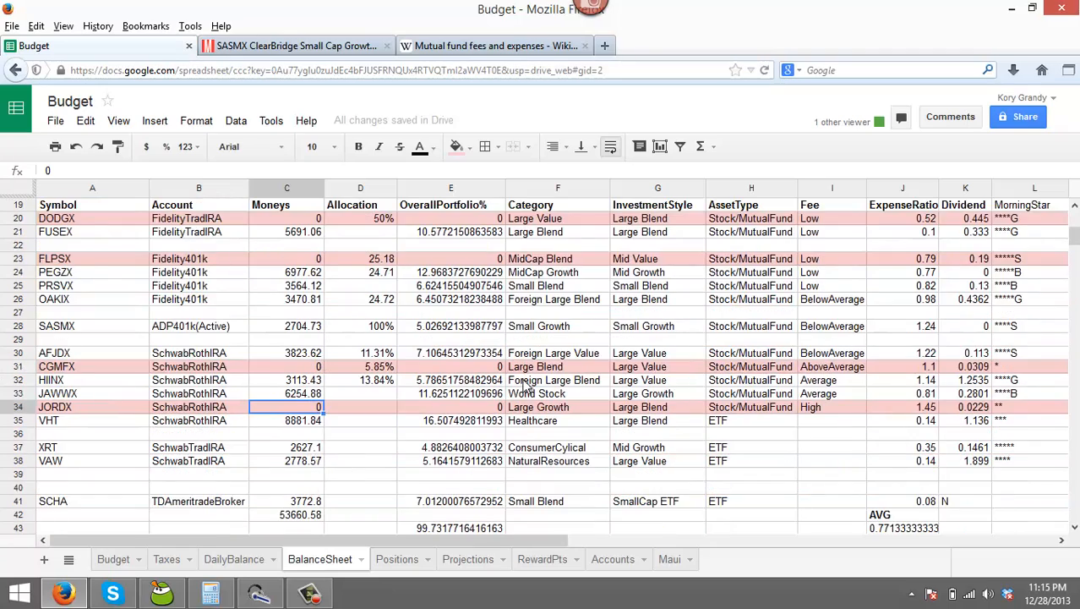
scroll(311, 489, up, 6)
Switch to Calculator to copy the total 11827.53, and paste it over the sold-funds formula in cell E9 of Calculations.
key(alt+Tab)
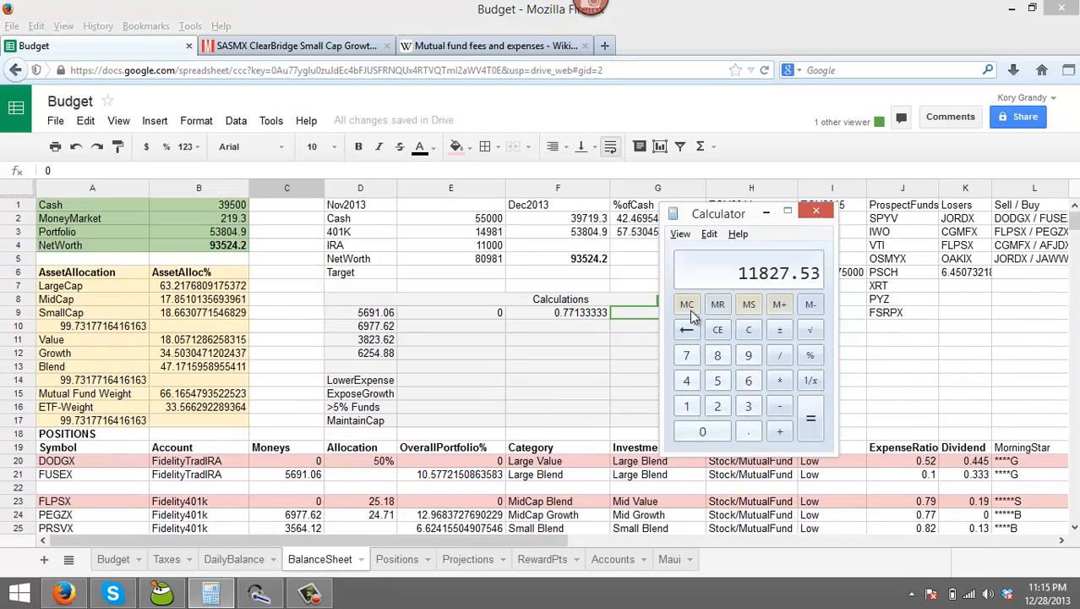
click(709, 233)
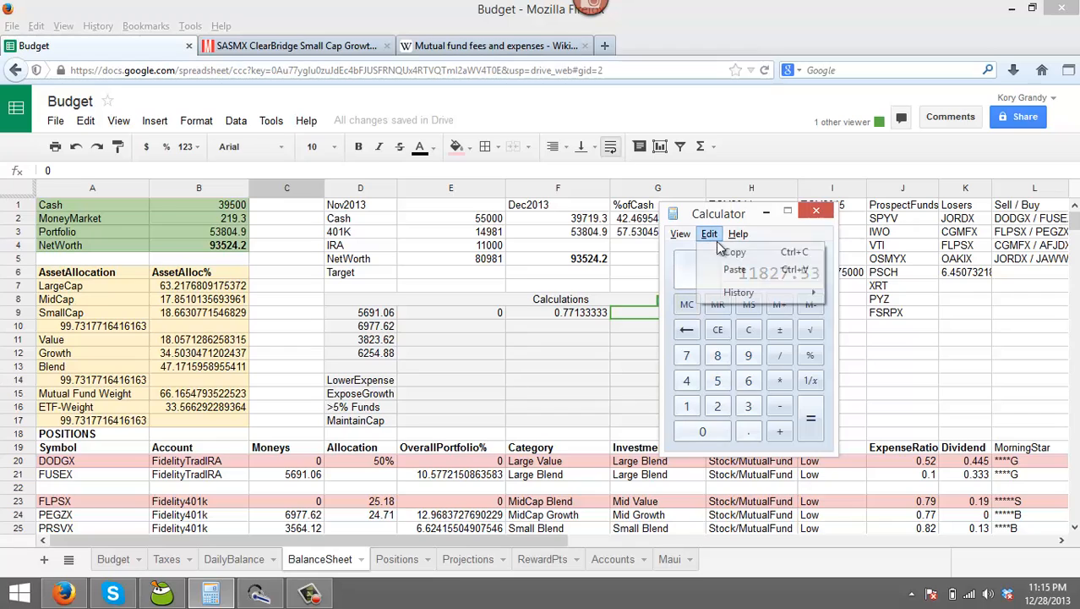
click(727, 248)
key(alt+Tab)
click(473, 316)
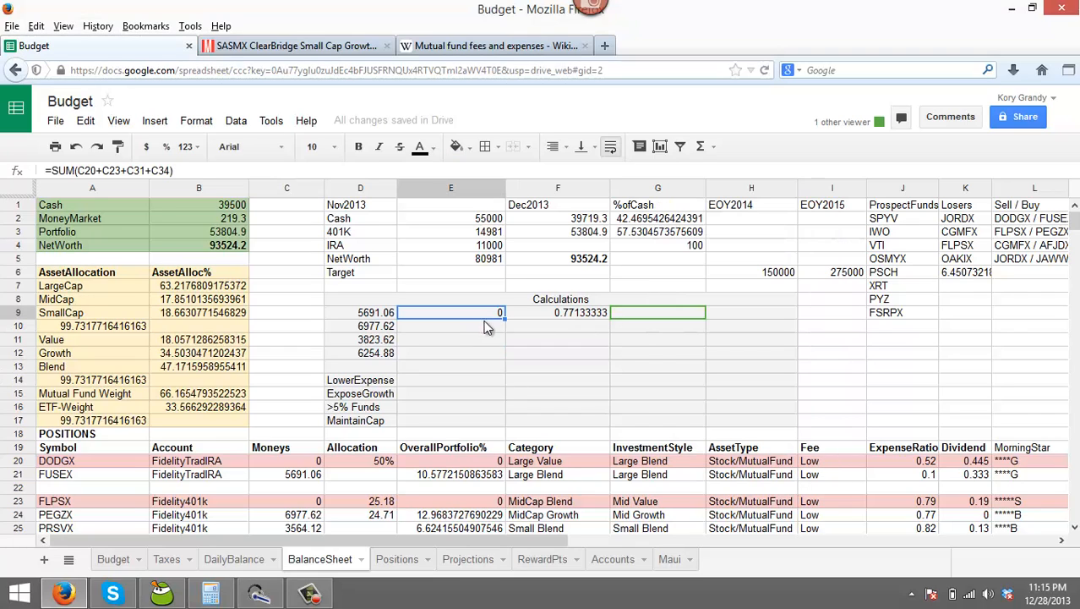
key(ctrl+v)
click(550, 341)
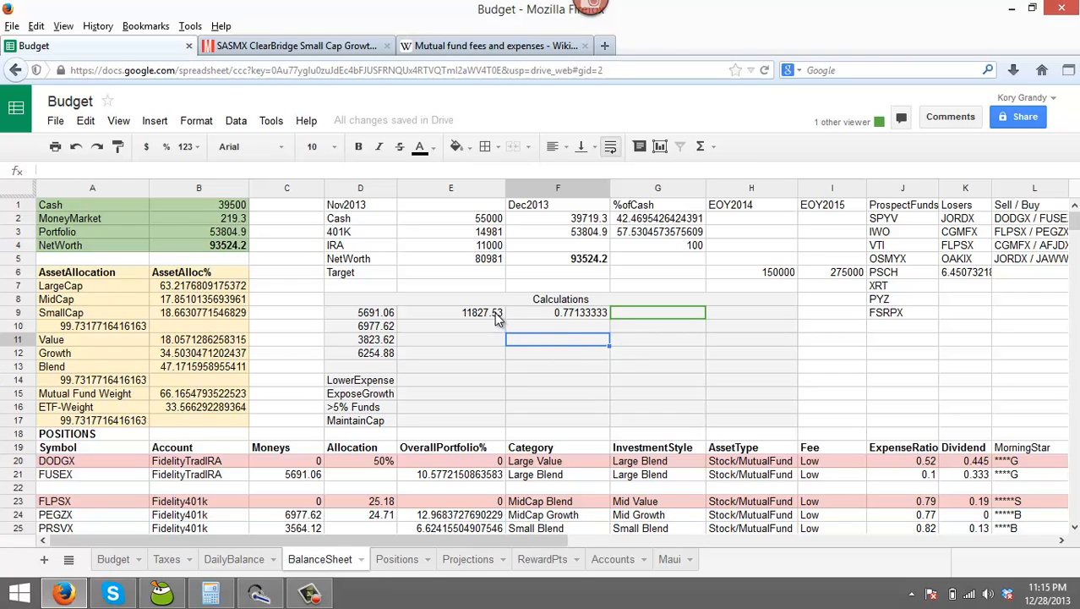
Set the ExpenseRatio of the sold funds DODGX, FLPSX, CGMFX and JORDX to 0.
click(924, 469)
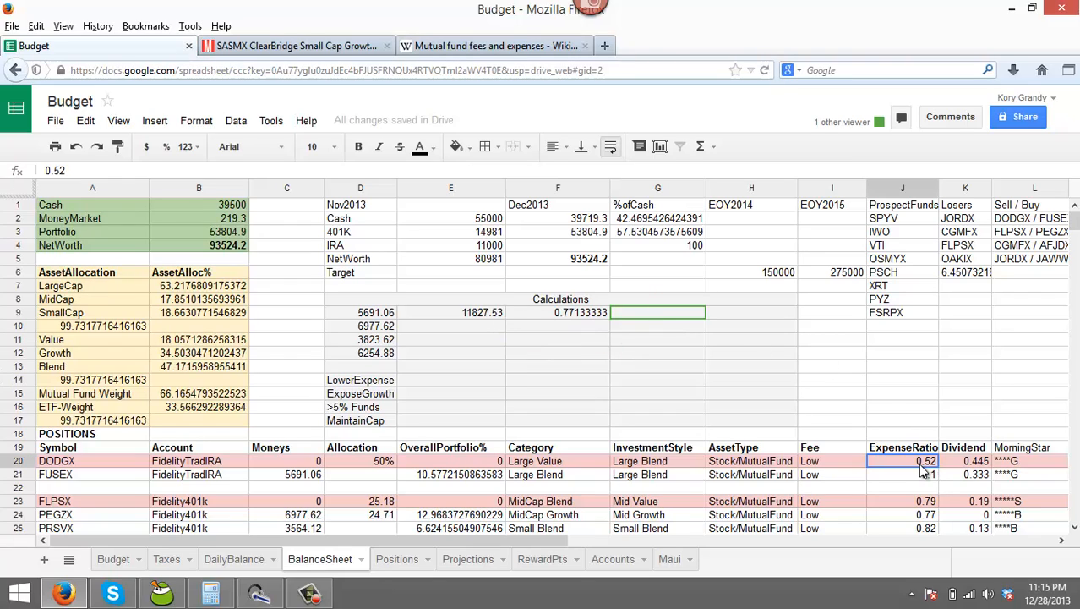
scroll(942, 482, down, 3)
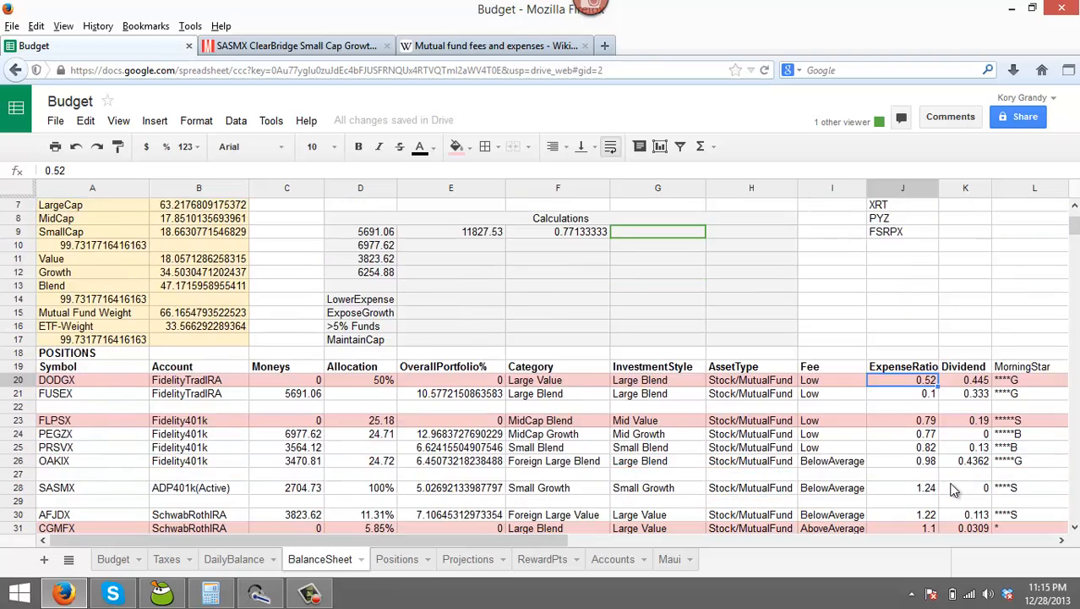
text(0)
click(918, 382)
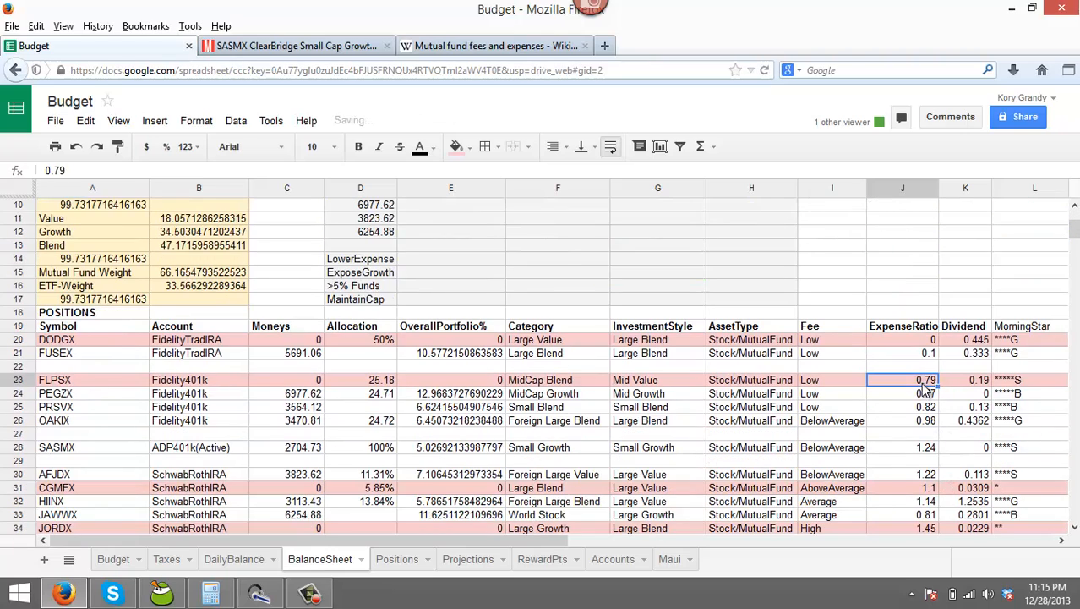
text(0)
click(930, 488)
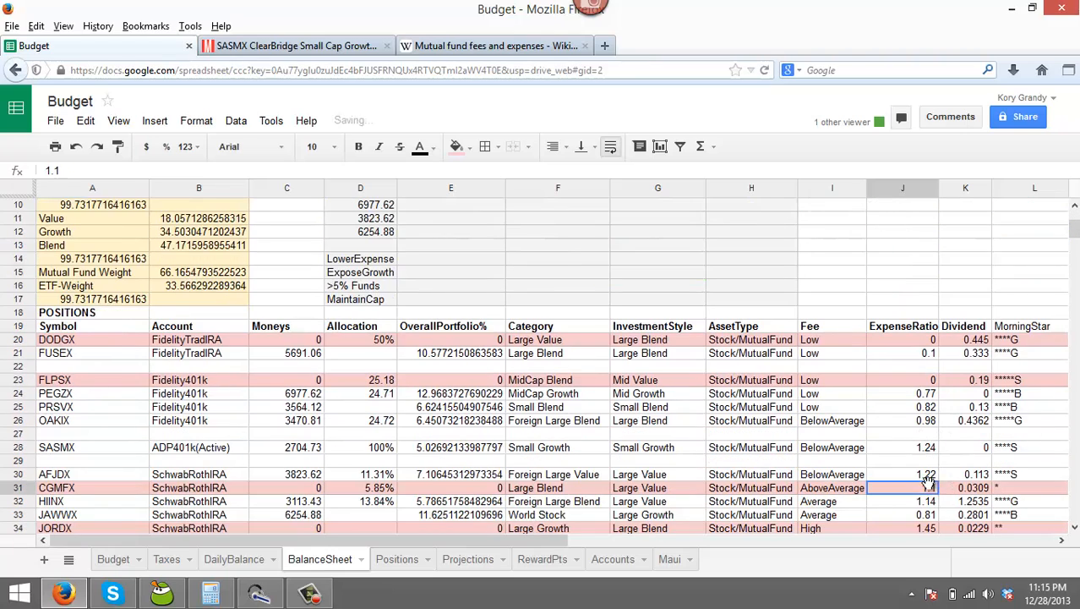
scroll(928, 486, down, 3)
text(0)
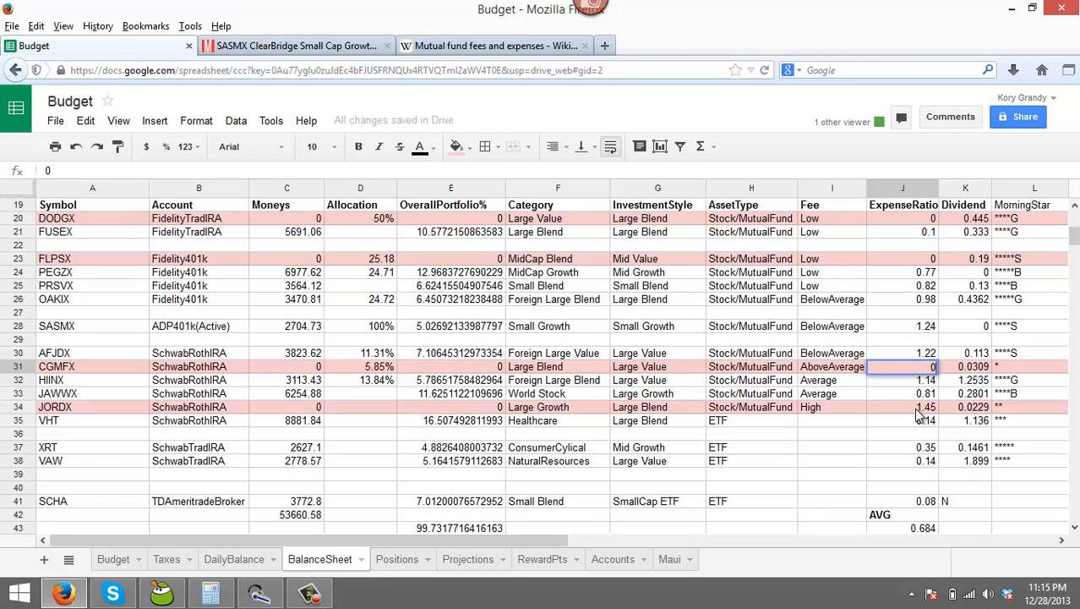
click(920, 409)
text(0)
click(943, 476)
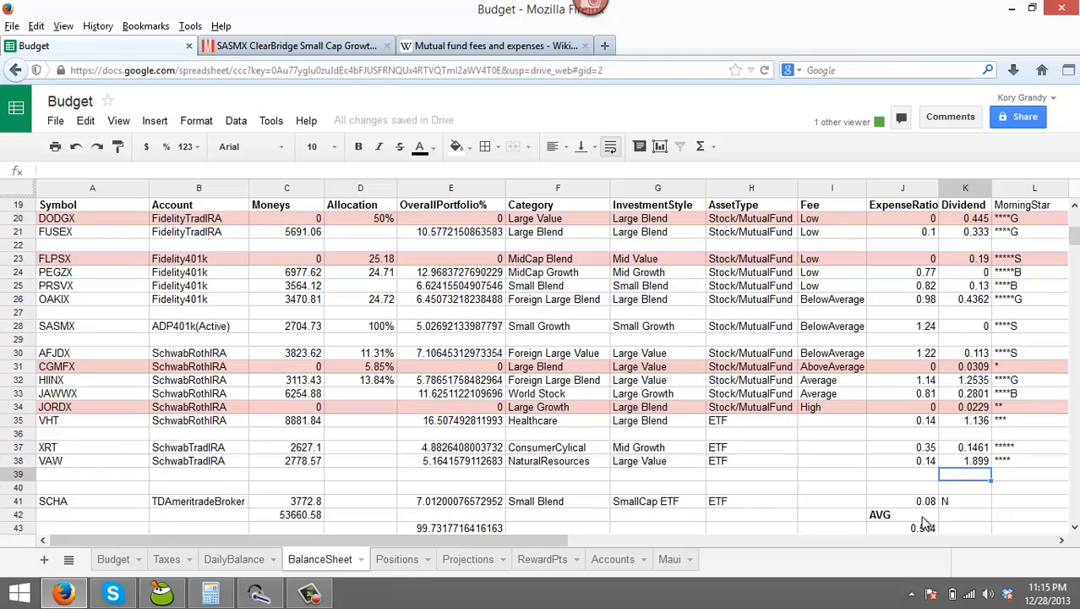
scroll(759, 314, up, 1)
scroll(759, 315, up, 5)
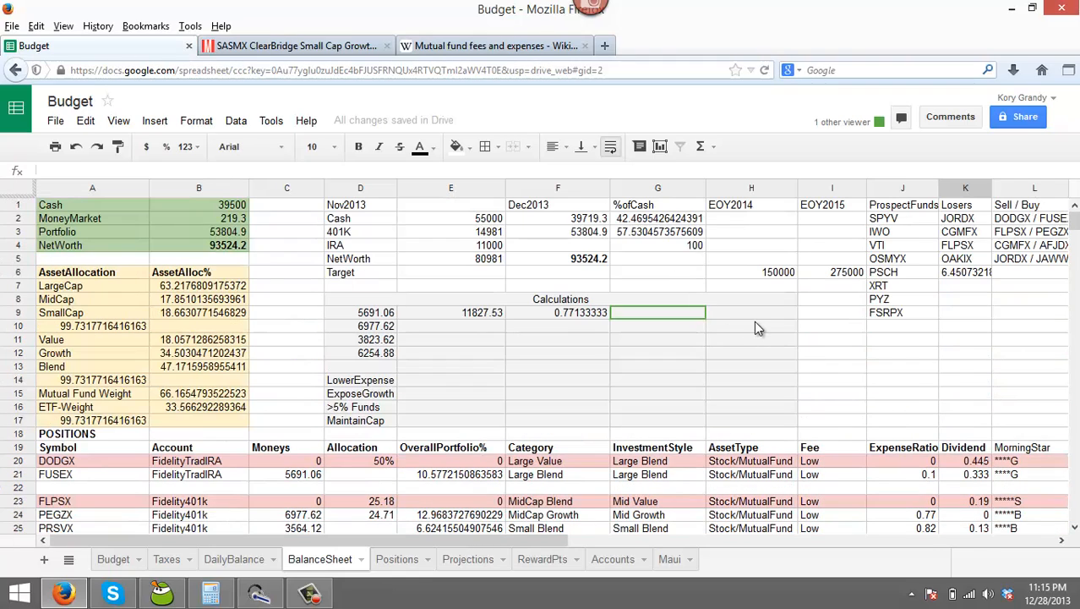
text(514)
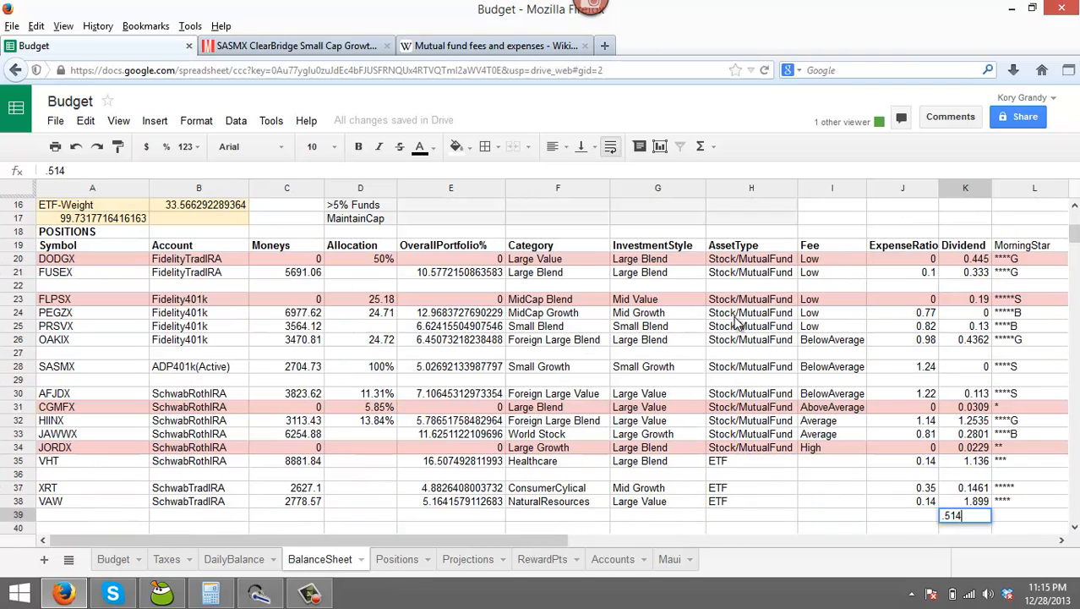
key(Escape)
Enter the new average expense ratio .514 in cell G9 of the Calculations area.
scroll(735, 319, up, 5)
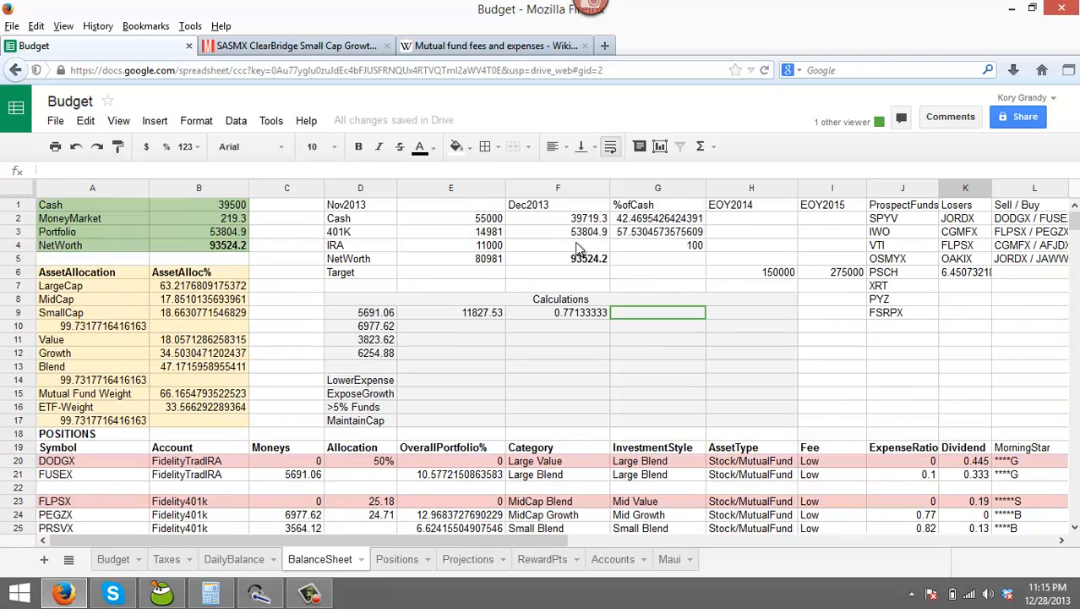
click(658, 313)
text(.514)
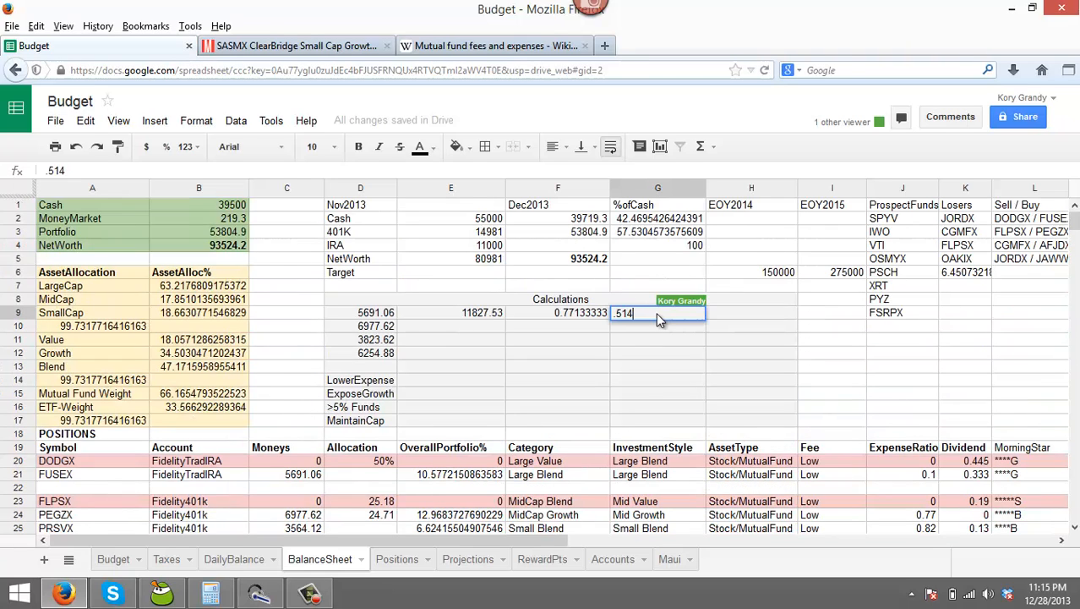
key(Tab)
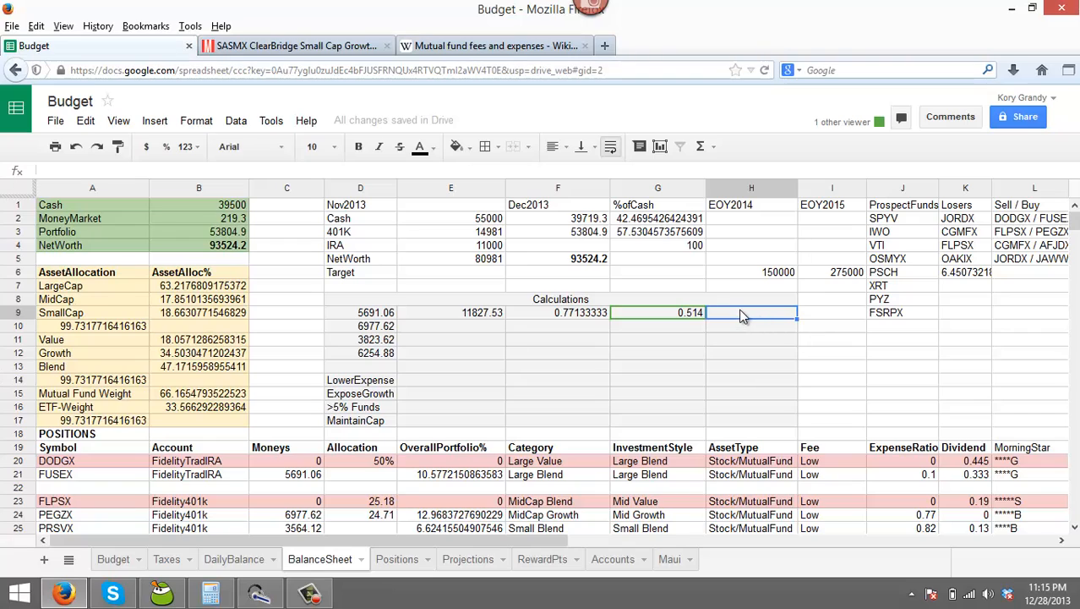
Calculate the drop in average expense ratio in cell H9 with =SUM(F9-G9).
click(714, 152)
click(727, 168)
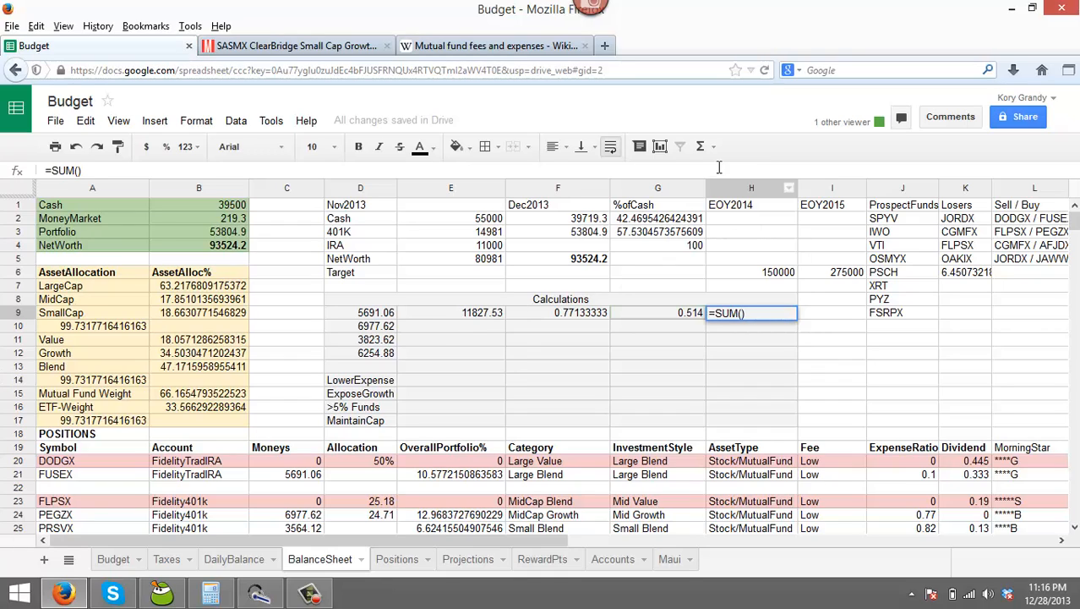
click(578, 314)
text(-)
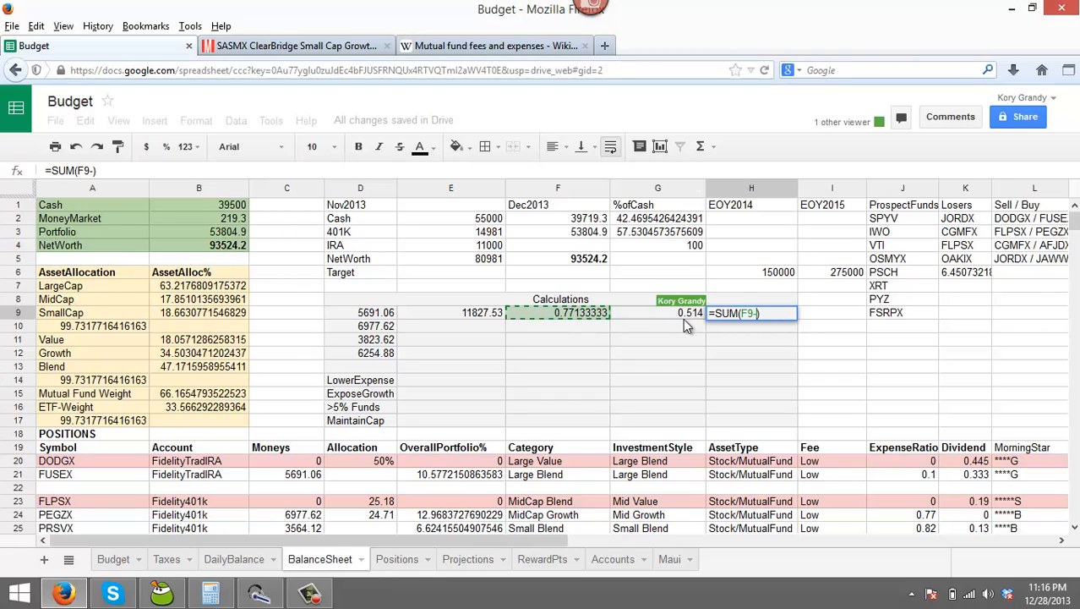
click(676, 315)
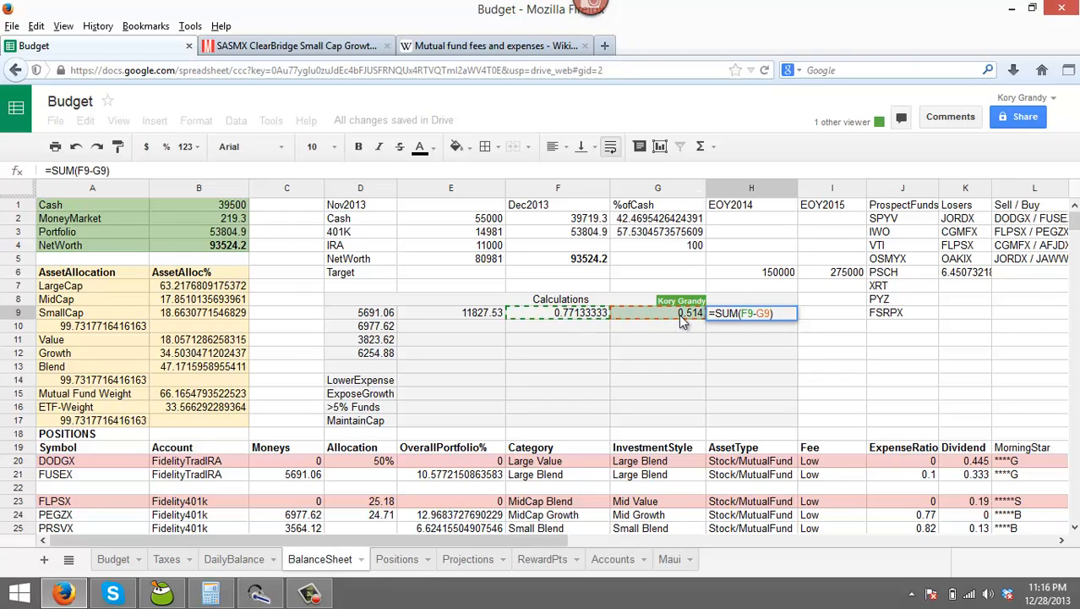
key(Return)
click(756, 318)
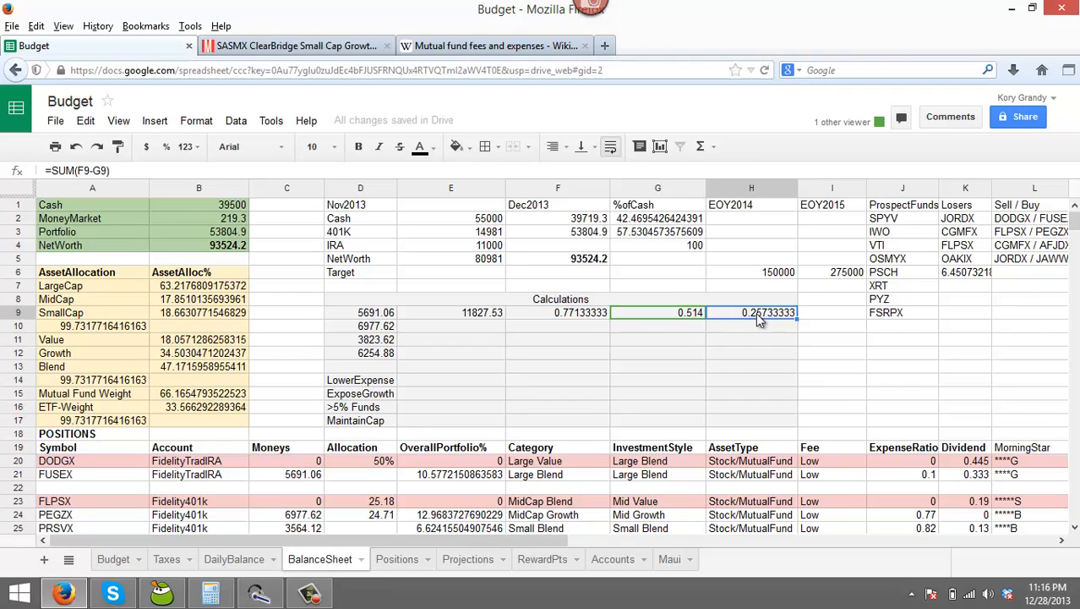
Multiply the moved money by the expense ratio difference in cell E10 with =SUM(E9*H9).
click(475, 317)
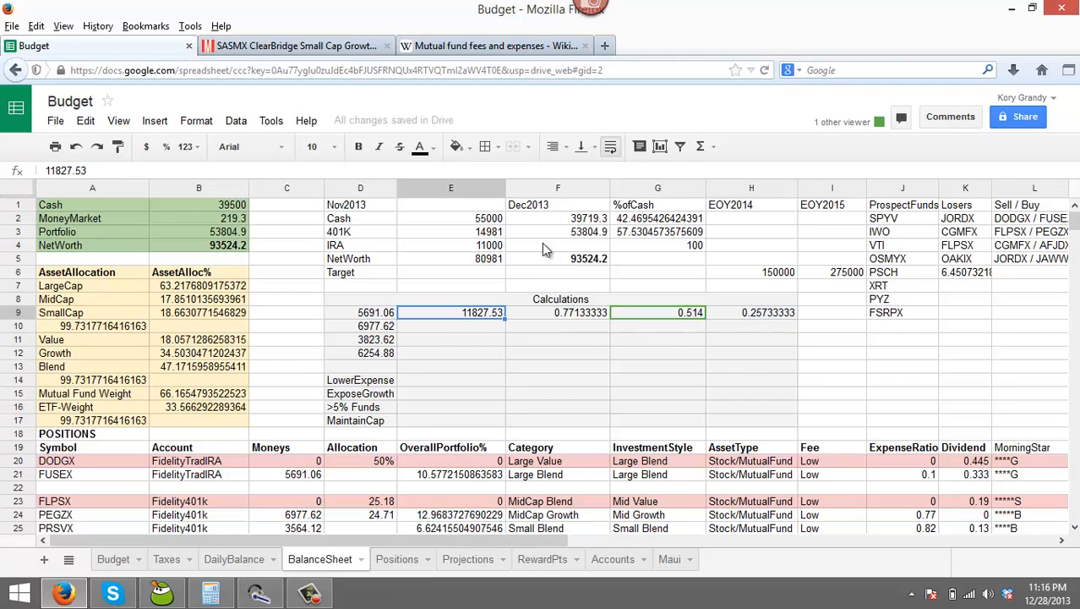
click(496, 341)
click(717, 146)
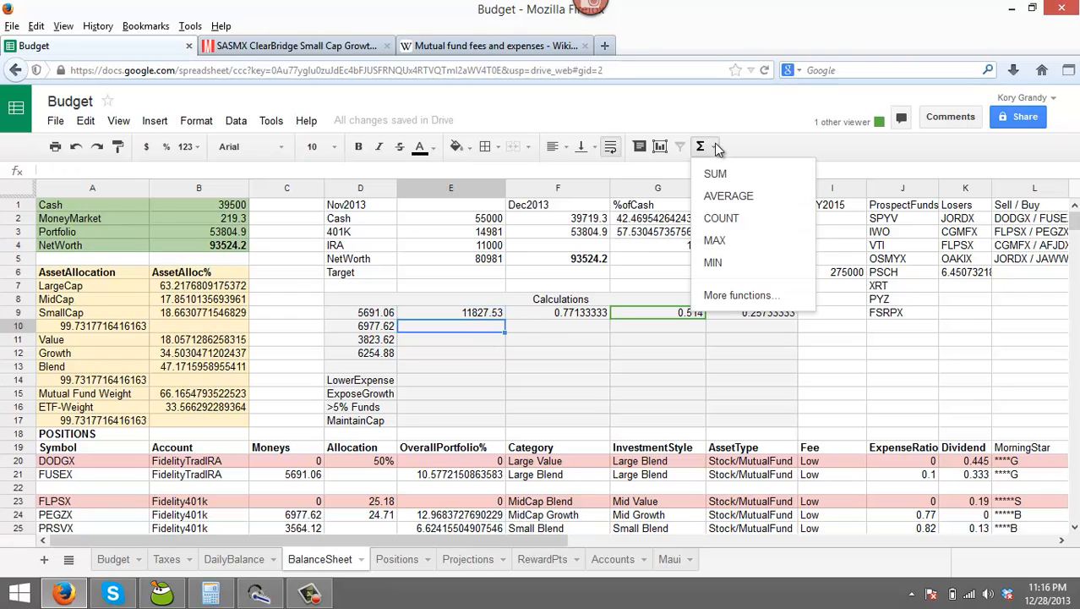
click(717, 173)
click(482, 311)
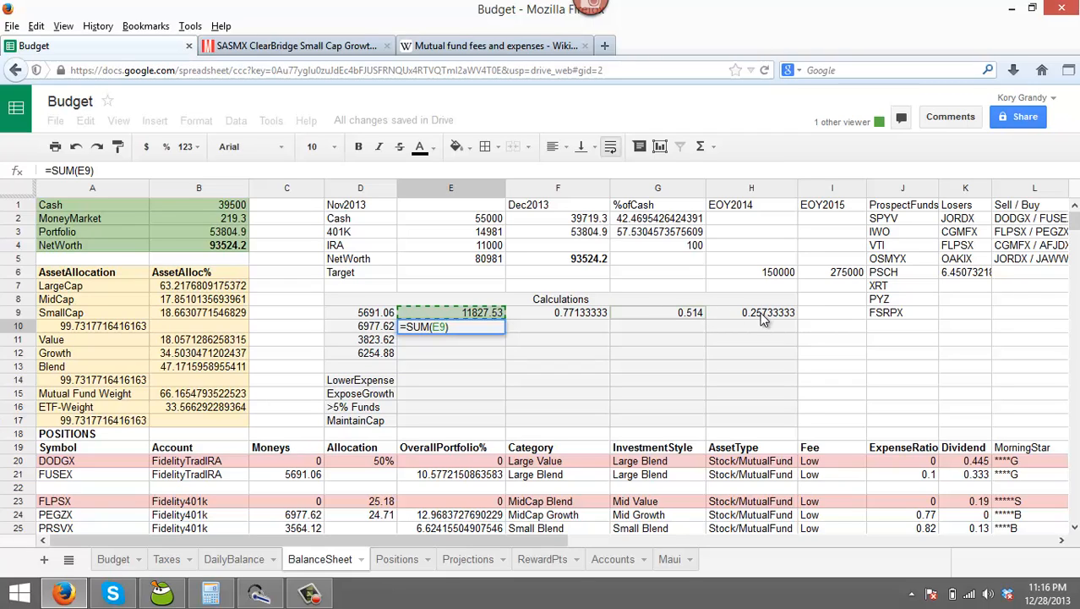
text(*)
click(762, 315)
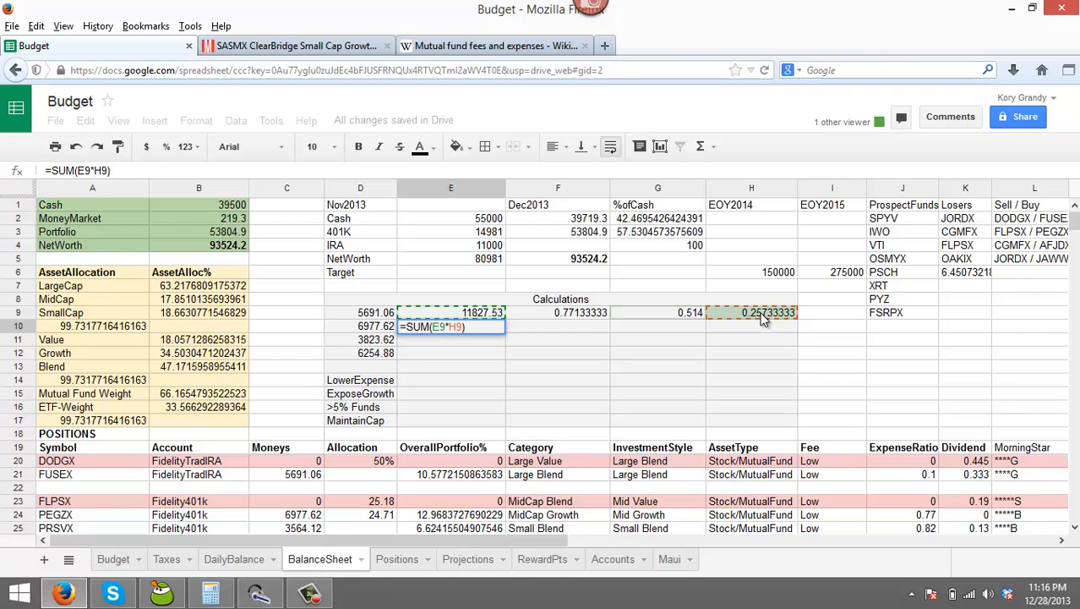
key(Return)
click(463, 332)
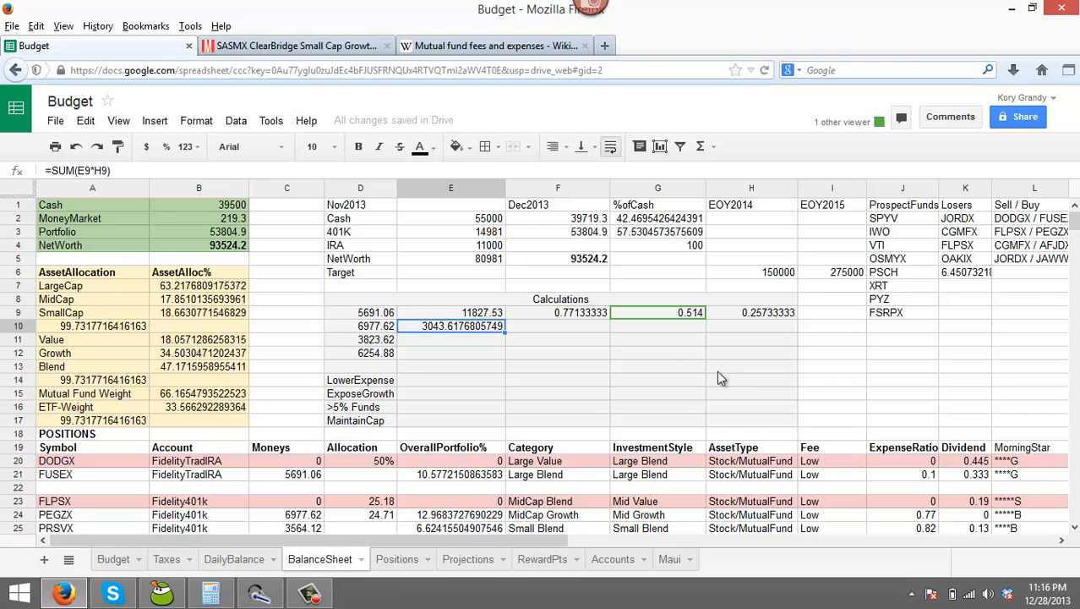
Review the four Sell / Buy pairs and the OverallPortfolio% values of VAW and XRT.
click(1011, 222)
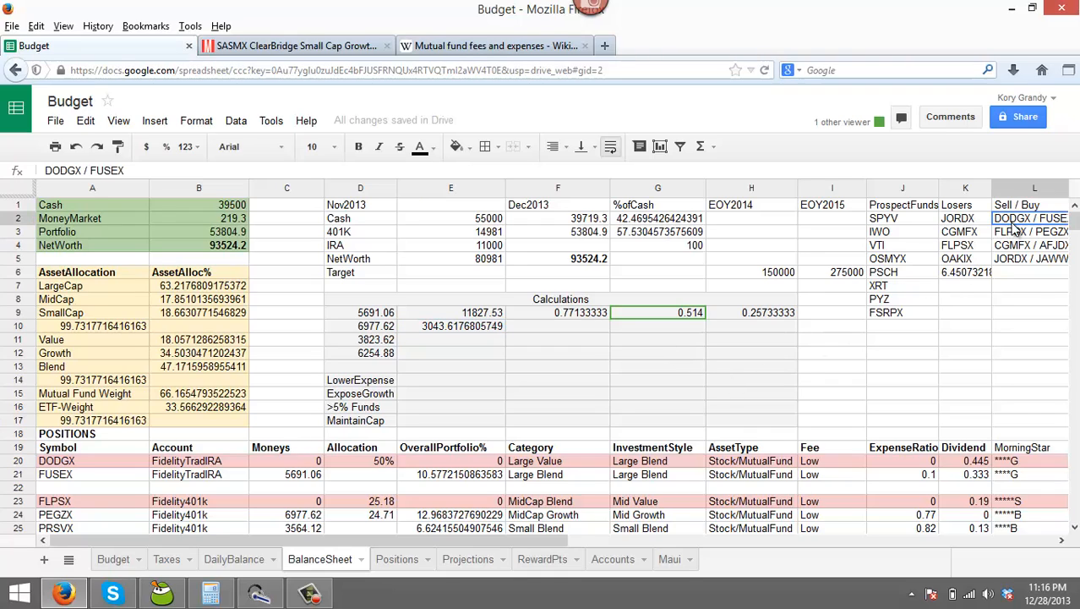
drag(1013, 228, 1019, 262)
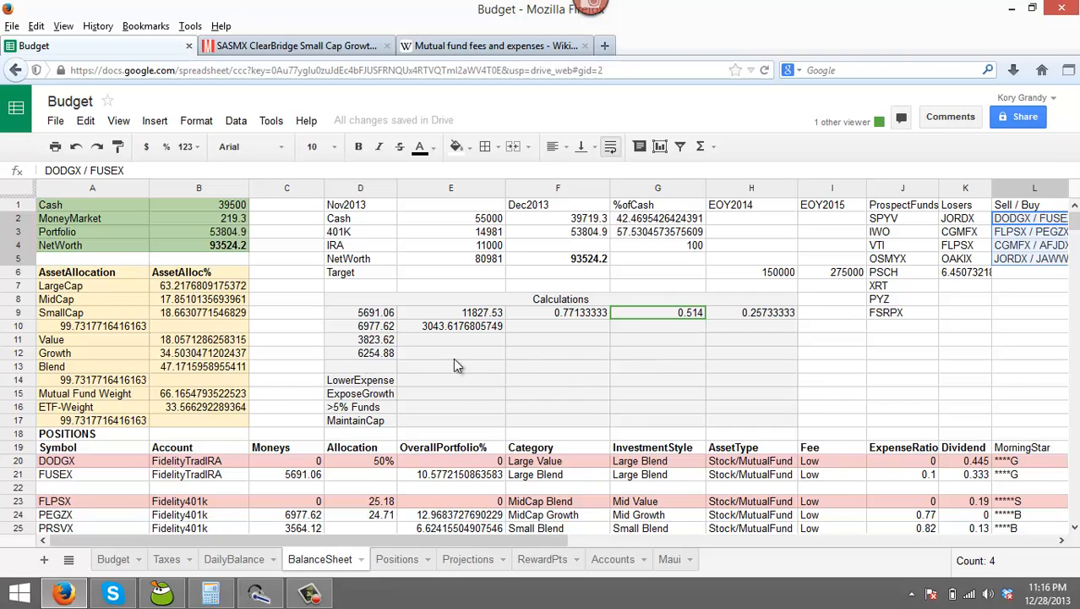
scroll(453, 365, down, 5)
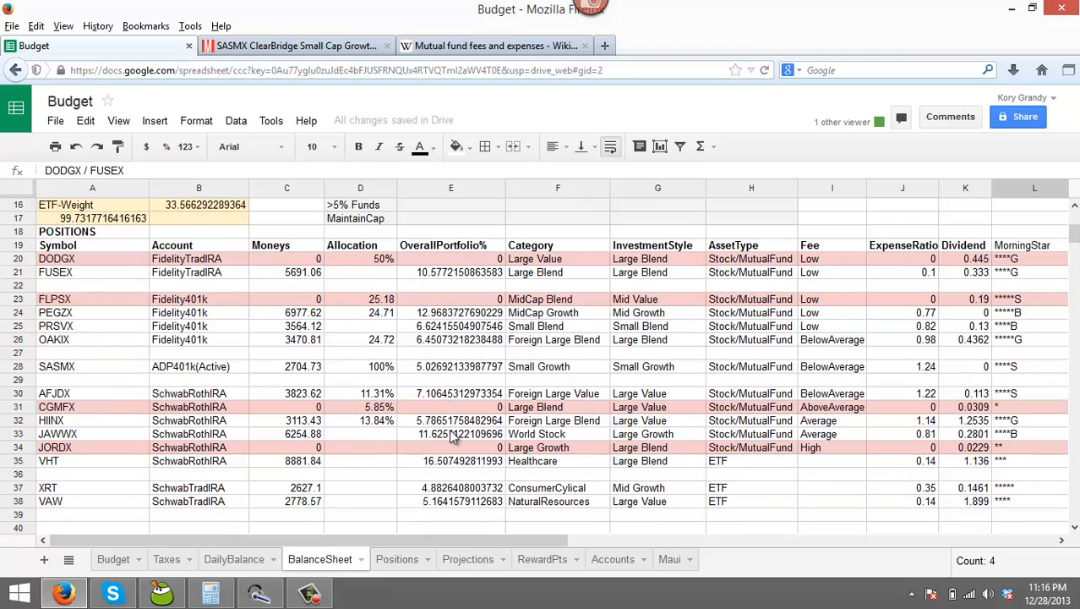
click(446, 504)
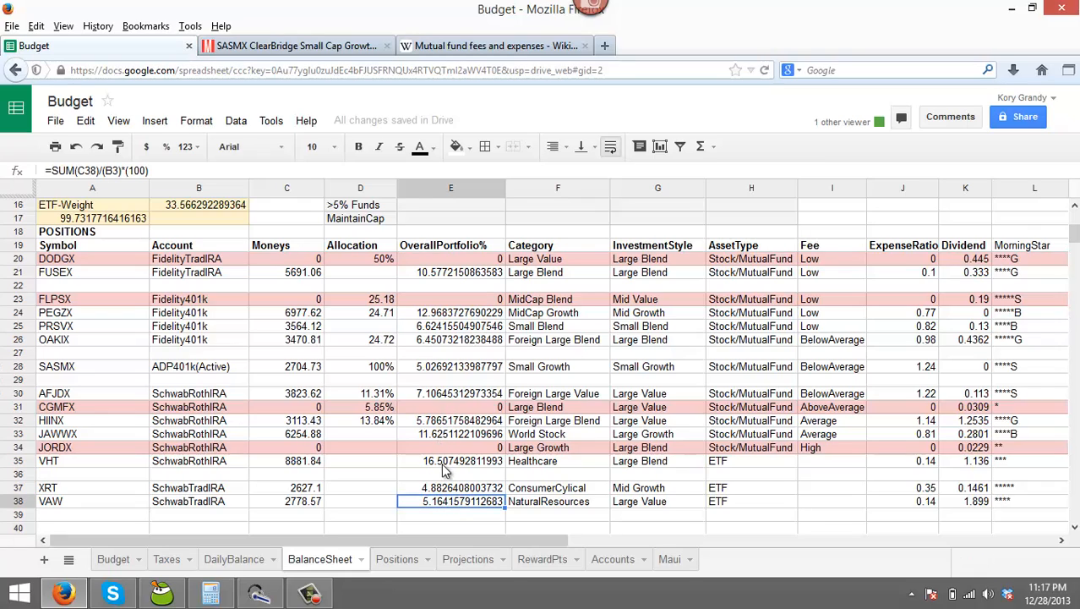
click(427, 490)
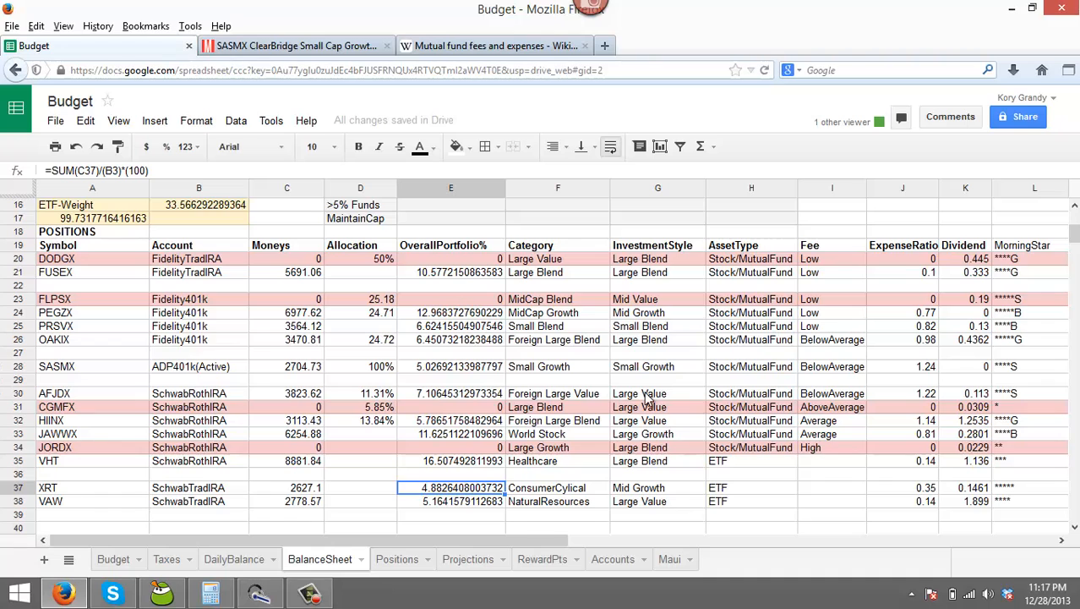
scroll(786, 444, up, 5)
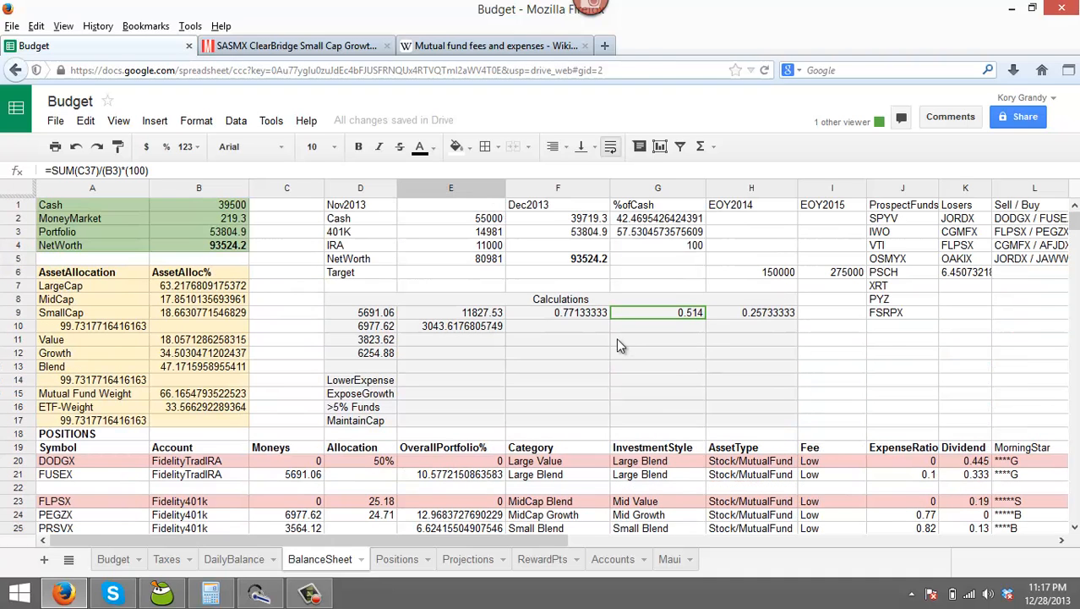
click(326, 588)
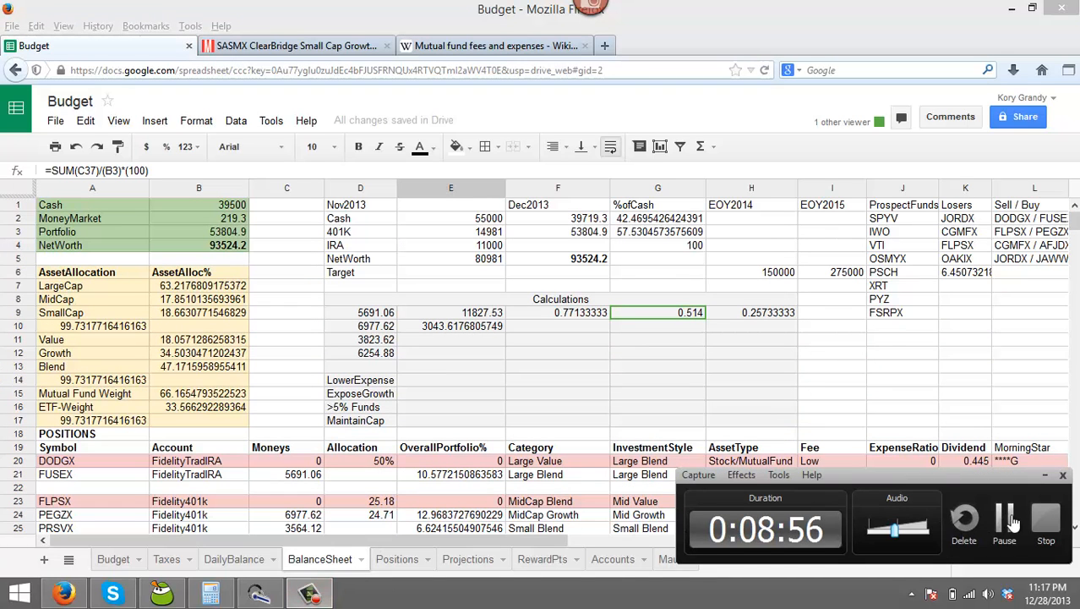